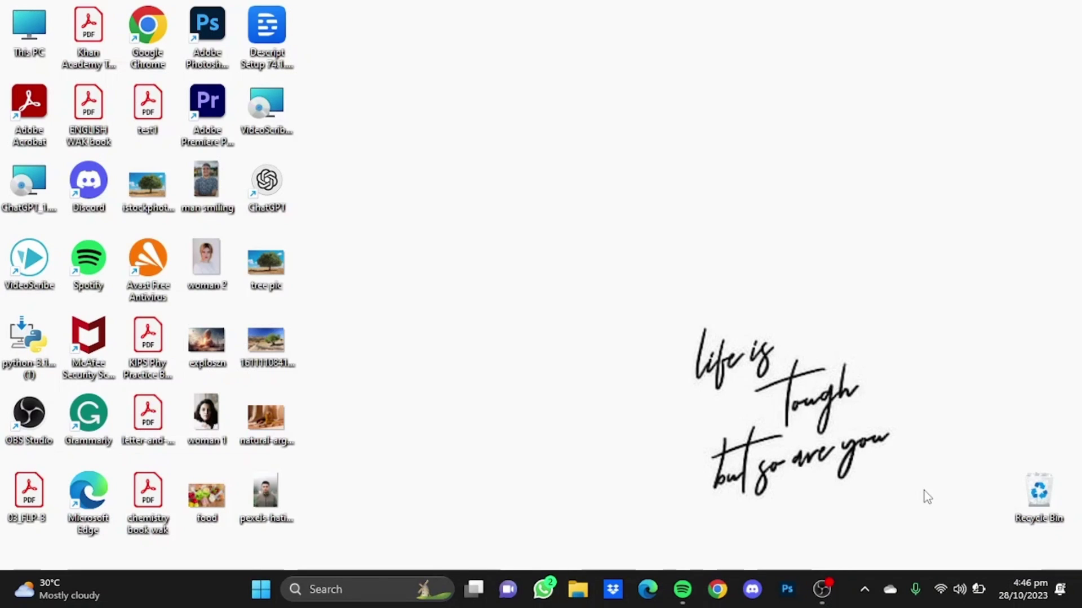
- Launch Chrome and load playgroundai.com by entering 'playground ai' in the address bar
{"action": "left_click", "coordinate": [716, 589]}
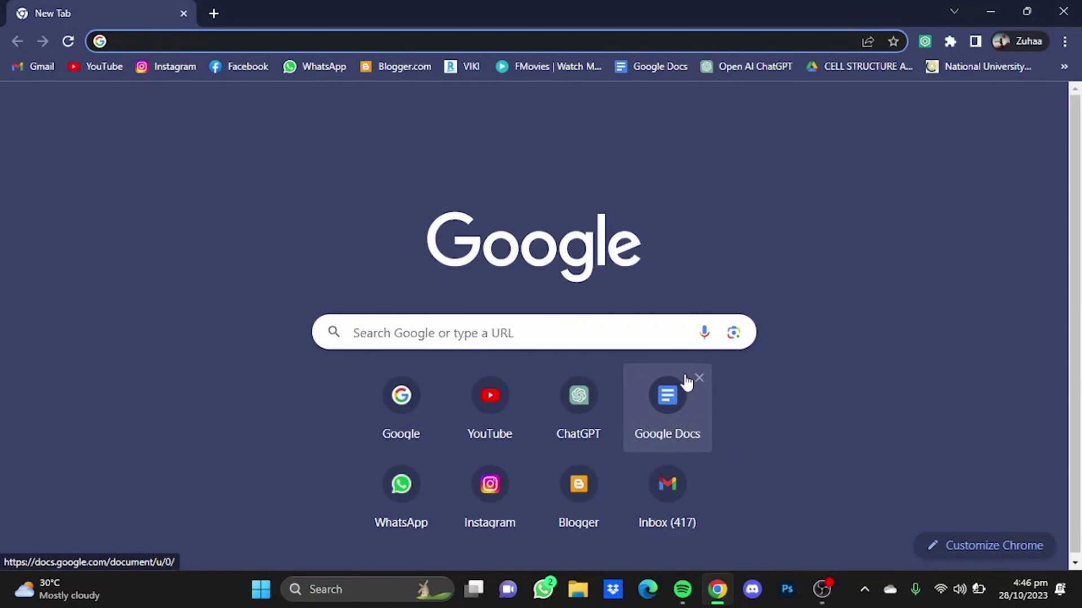
{"action": "type", "text": "playg"}
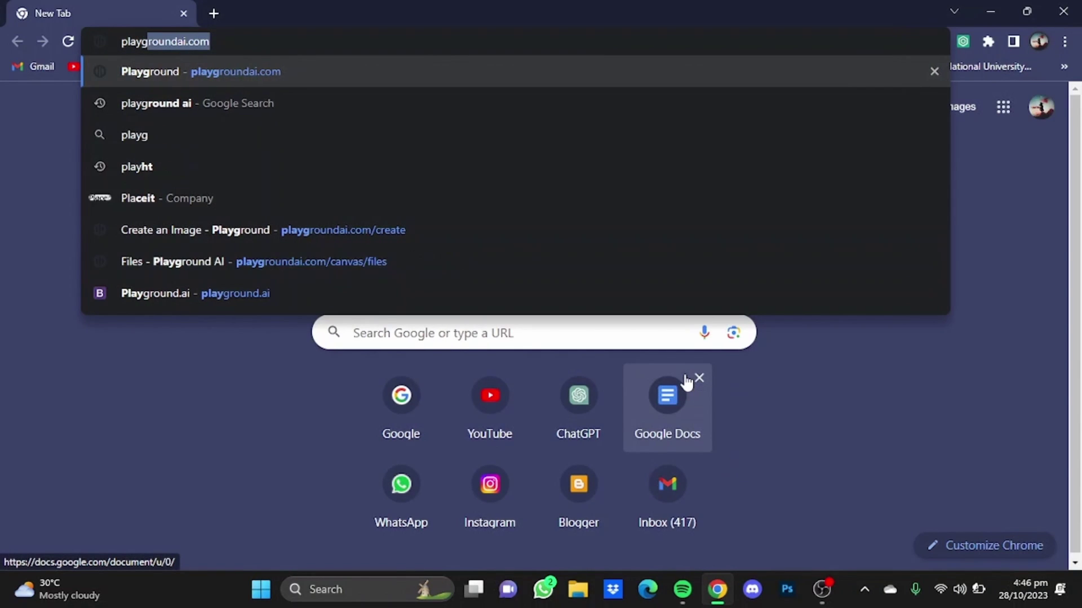
{"action": "type", "text": "round ai"}
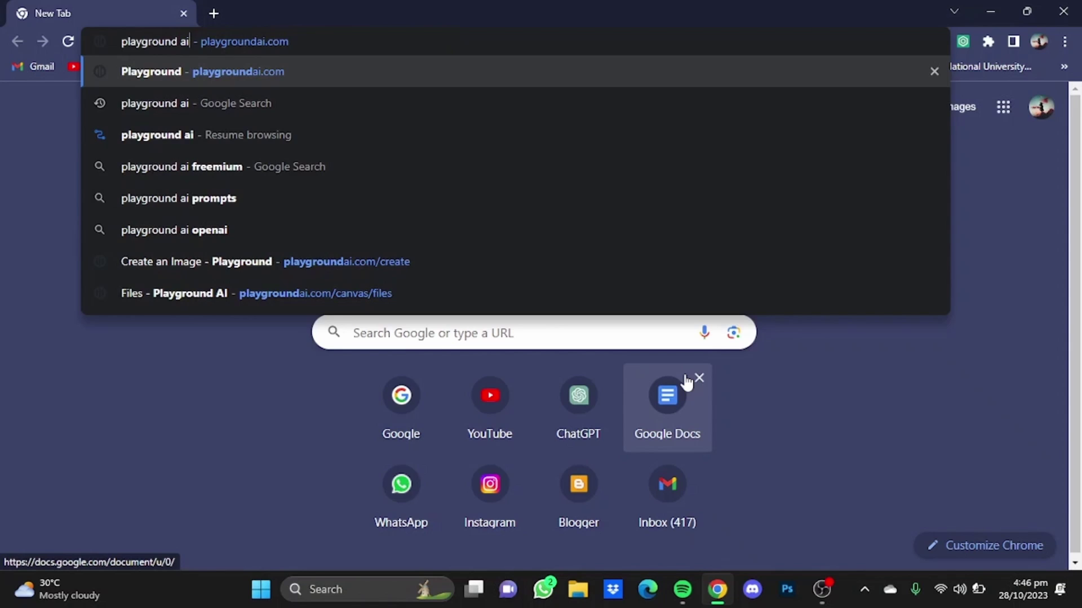
{"action": "key", "text": "Return"}
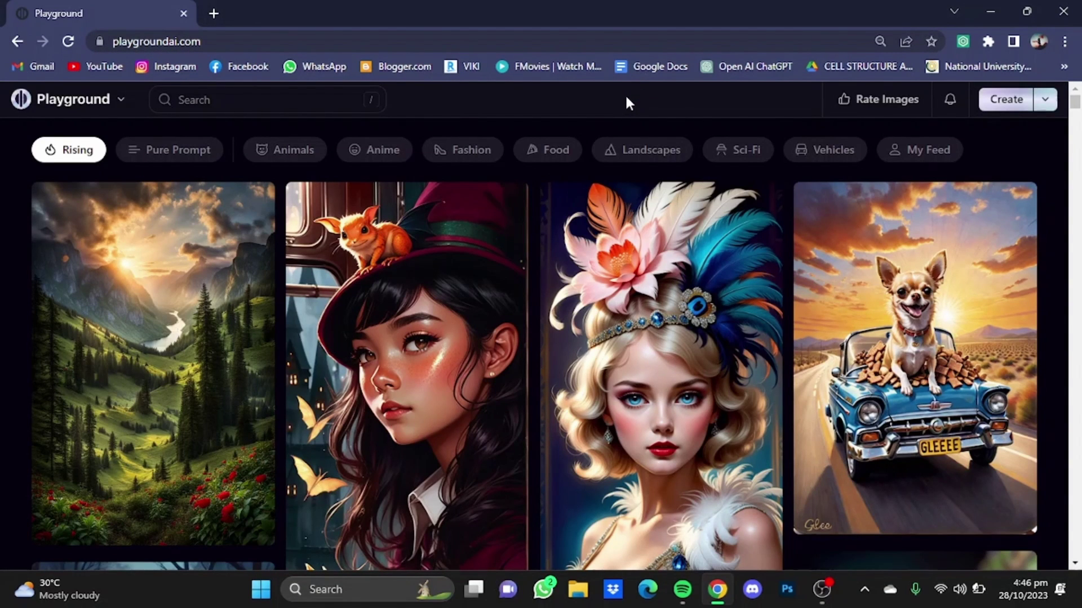
- Start a new board using the Create menu's 'On a Board' option
{"action": "left_click", "coordinate": [1047, 100]}
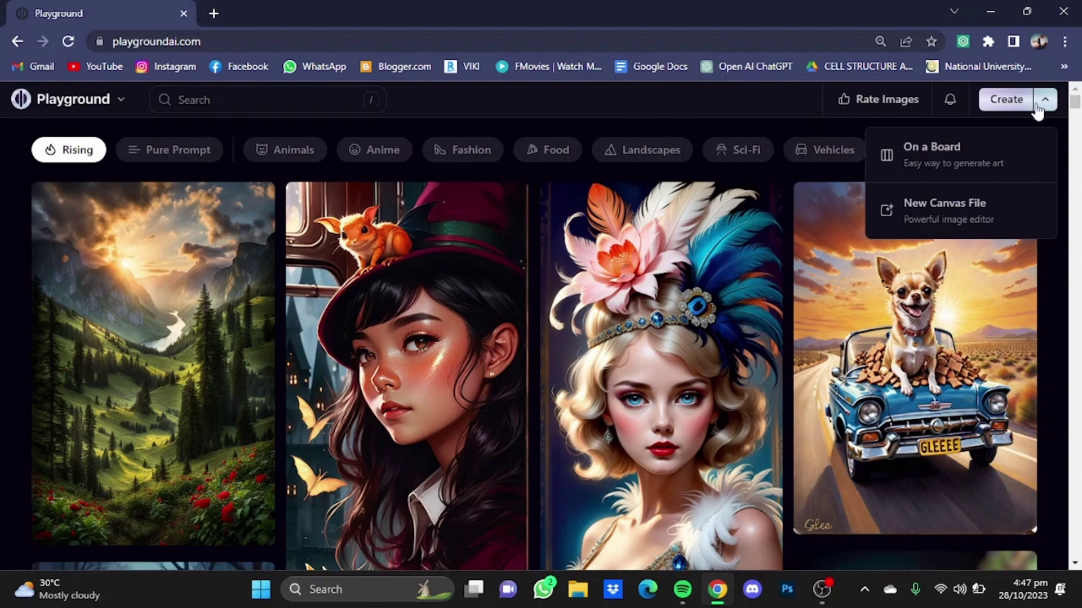
{"action": "left_click", "coordinate": [913, 179]}
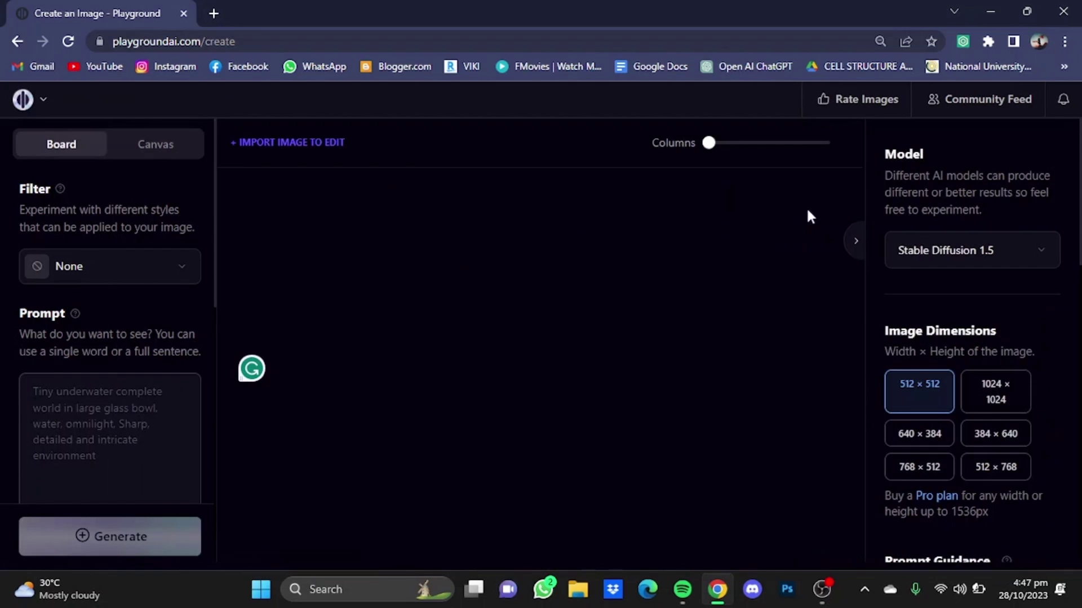
{"action": "left_click", "coordinate": [187, 276]}
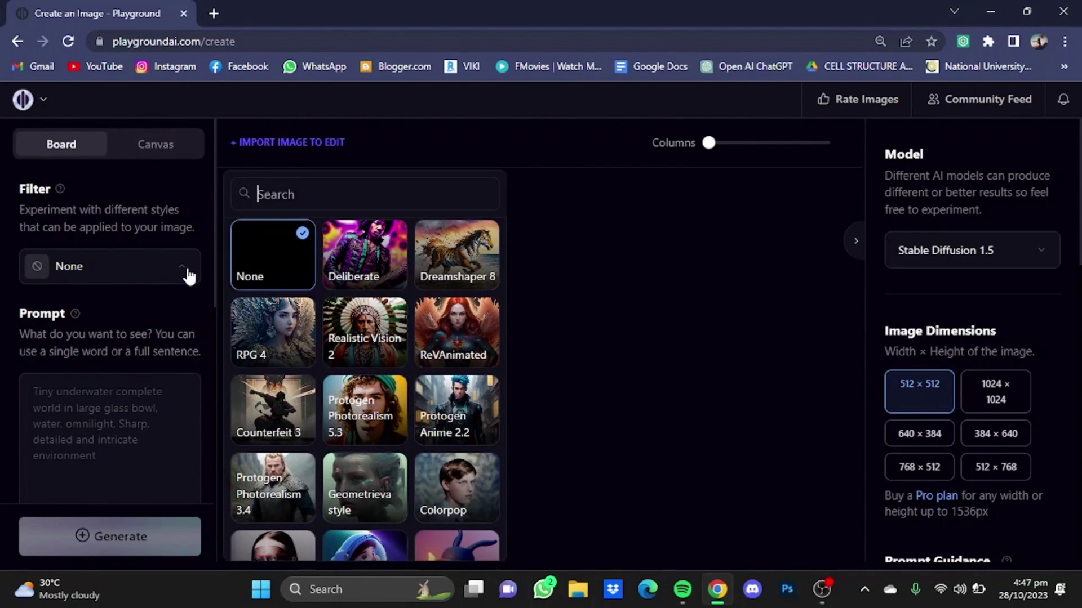
{"action": "left_click", "coordinate": [188, 276]}
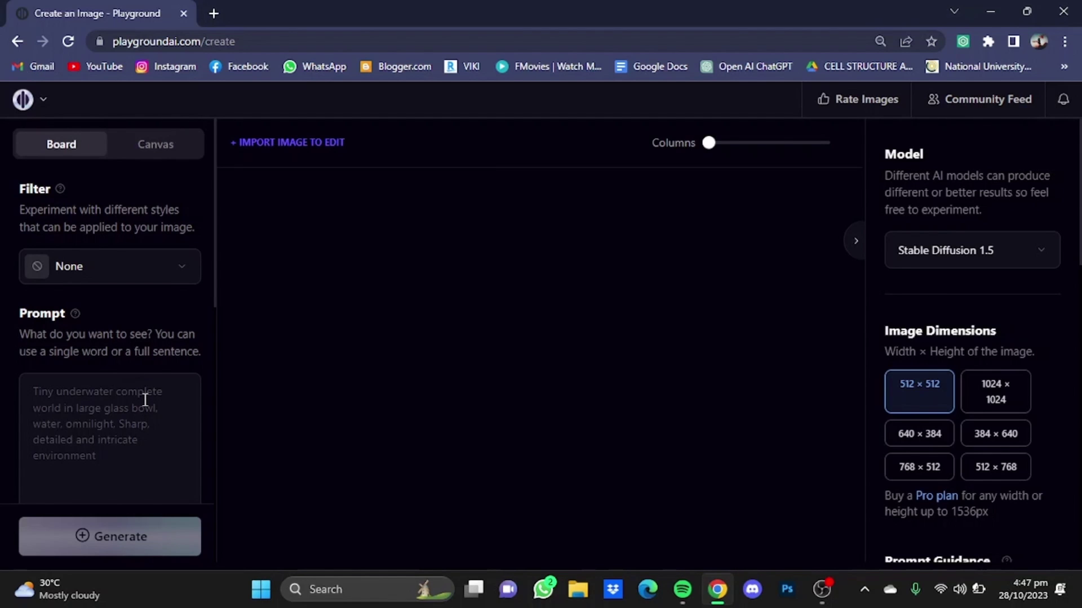
{"action": "scroll", "coordinate": [214, 289], "scroll_direction": "down", "scroll_amount": 3}
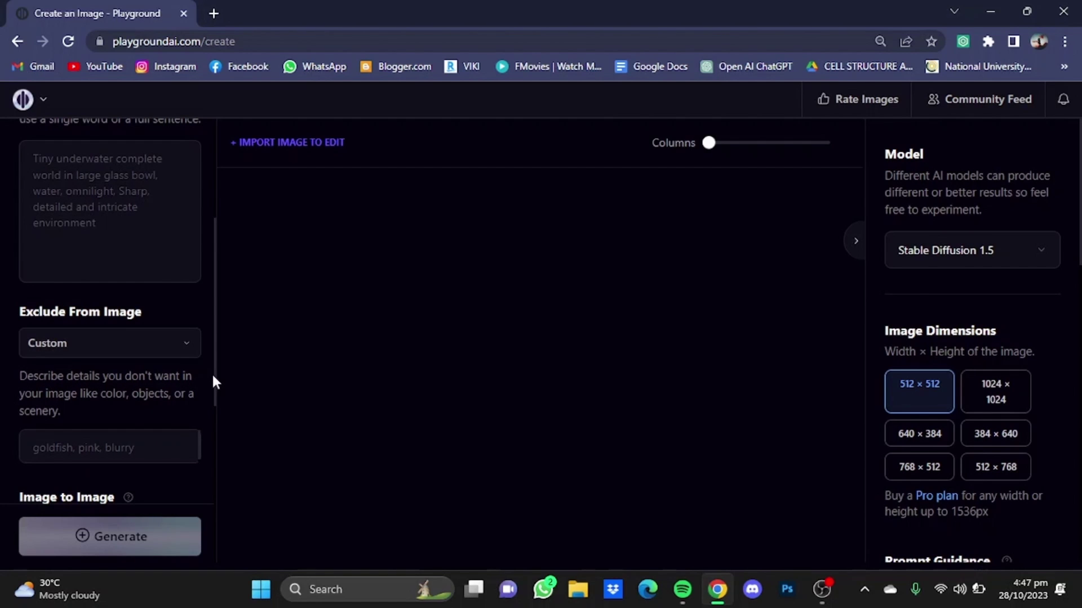
{"action": "left_click_drag", "start_coordinate": [213, 374], "coordinate": [209, 489]}
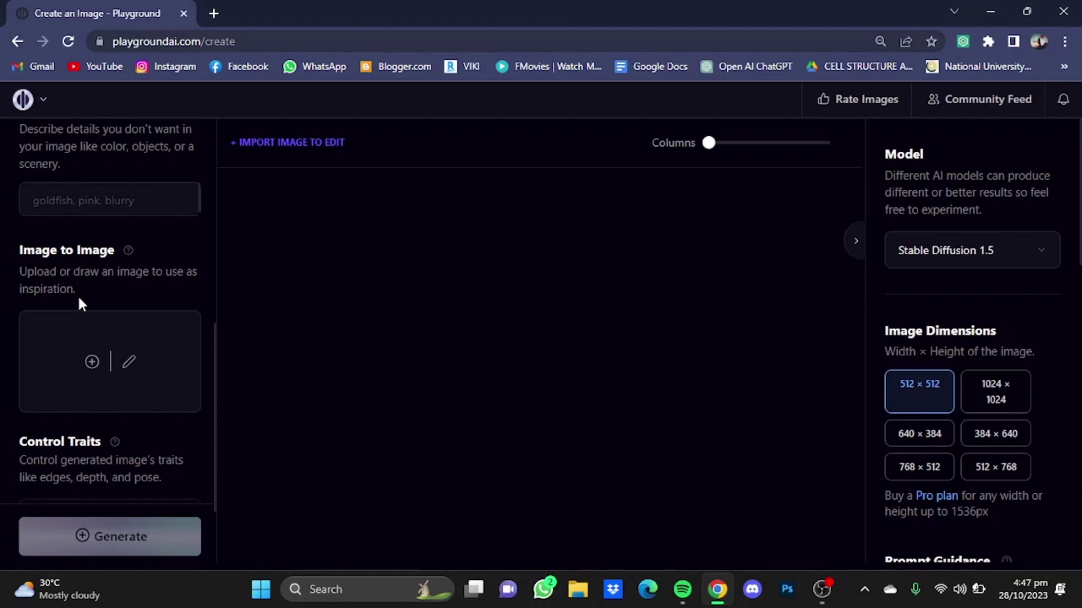
{"action": "scroll", "coordinate": [78, 297], "scroll_direction": "up", "scroll_amount": 5}
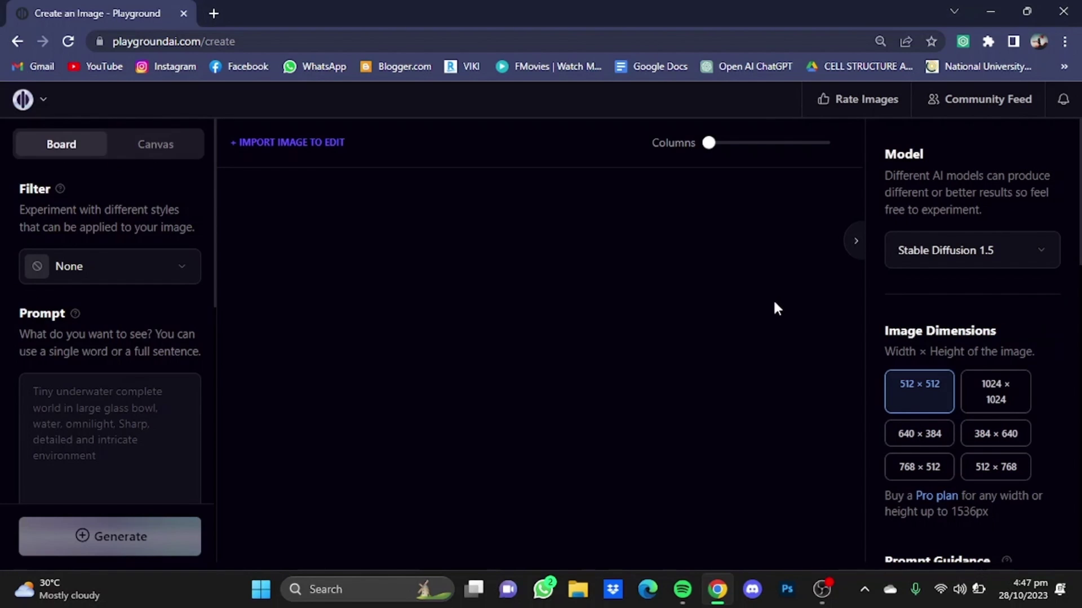
- Keep Stable Diffusion 1.5, set Number of Images to 3, and enable Private Session
{"action": "left_click", "coordinate": [1032, 250]}
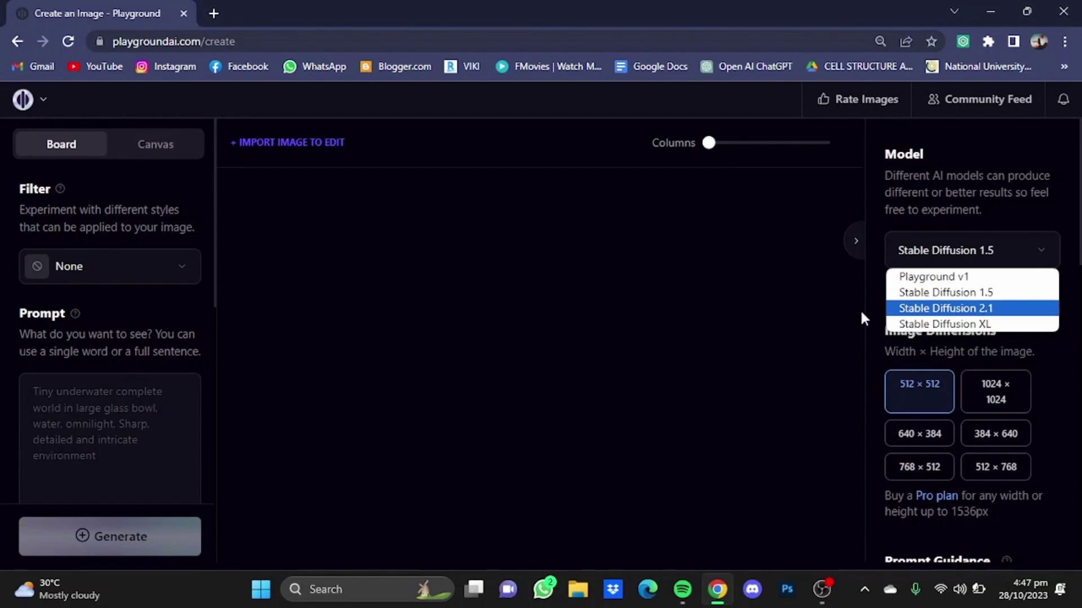
{"action": "left_click", "coordinate": [1019, 246]}
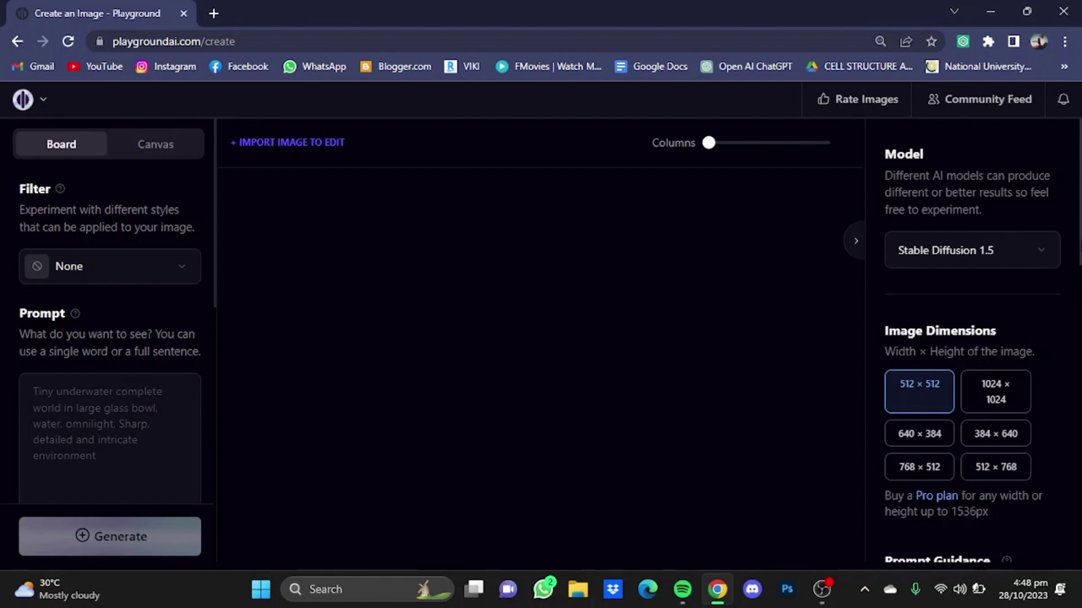
{"action": "mouse_move", "coordinate": [1079, 241]}
{"action": "left_mouse_down"}
{"action": "mouse_move", "coordinate": [1079, 326]}
{"action": "mouse_move", "coordinate": [1045, 338]}
{"action": "left_mouse_up"}
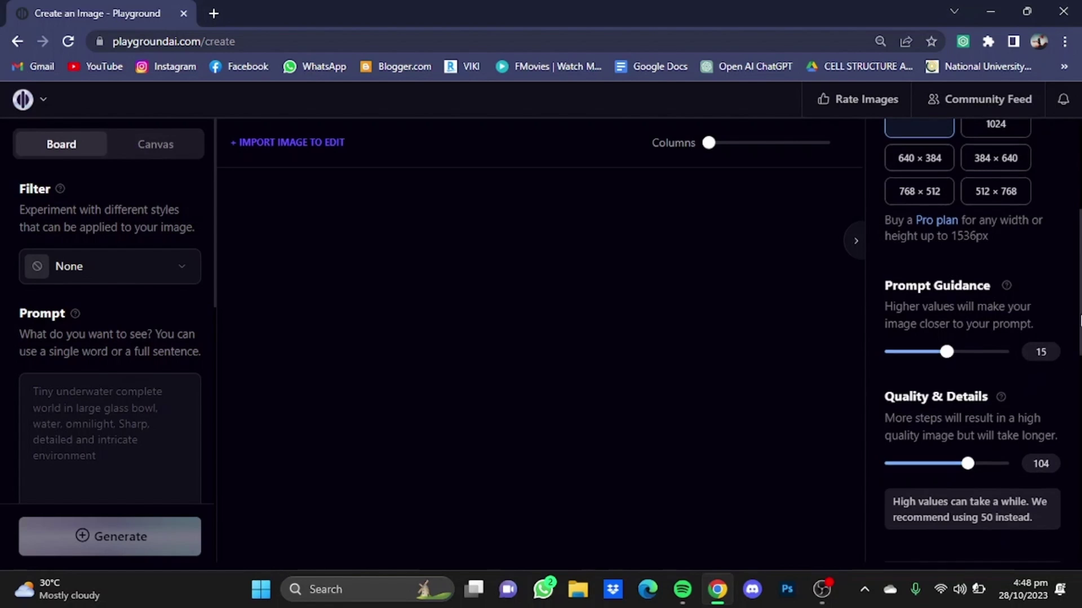
{"action": "left_click_drag", "start_coordinate": [1079, 305], "coordinate": [1079, 387]}
{"action": "scroll", "coordinate": [963, 358], "scroll_direction": "down", "scroll_amount": 2}
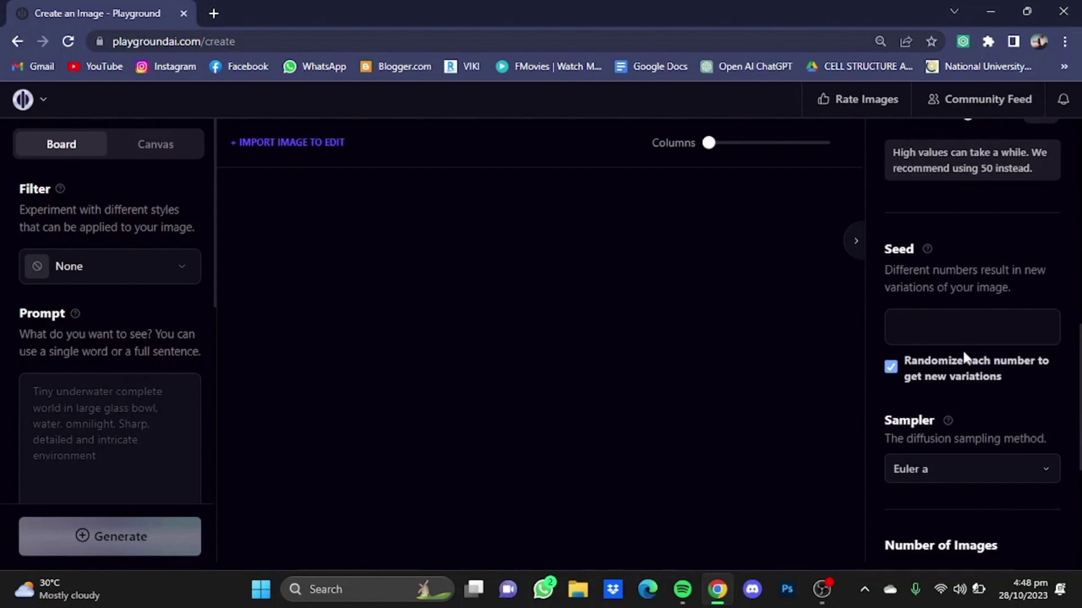
{"action": "scroll", "coordinate": [1080, 445], "scroll_direction": "down", "scroll_amount": 2}
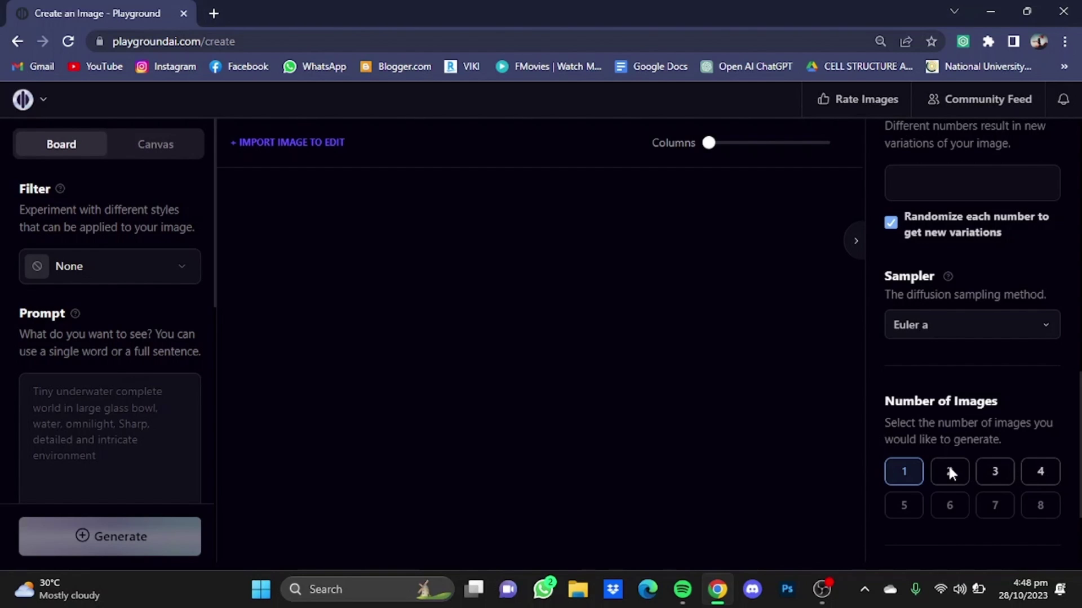
{"action": "left_click", "coordinate": [990, 462]}
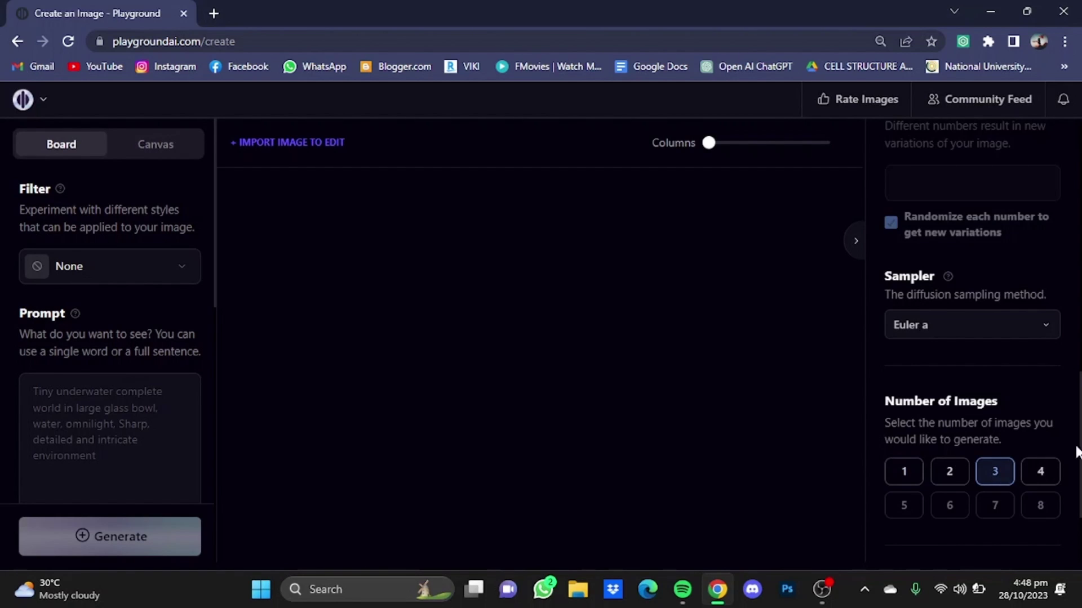
{"action": "scroll", "coordinate": [1076, 449], "scroll_direction": "down", "scroll_amount": 3}
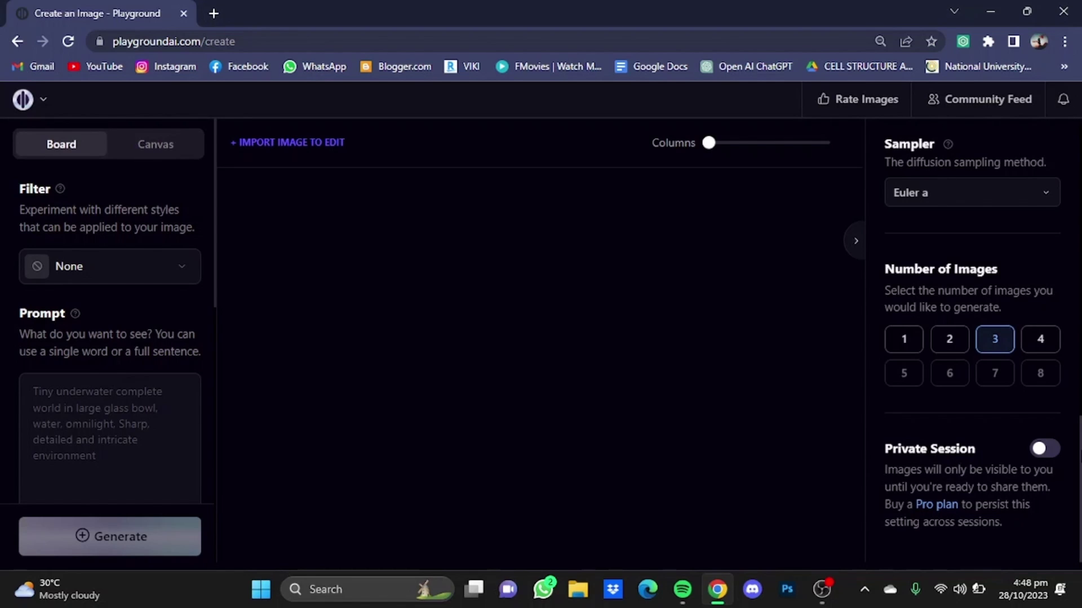
{"action": "left_click", "coordinate": [1045, 449]}
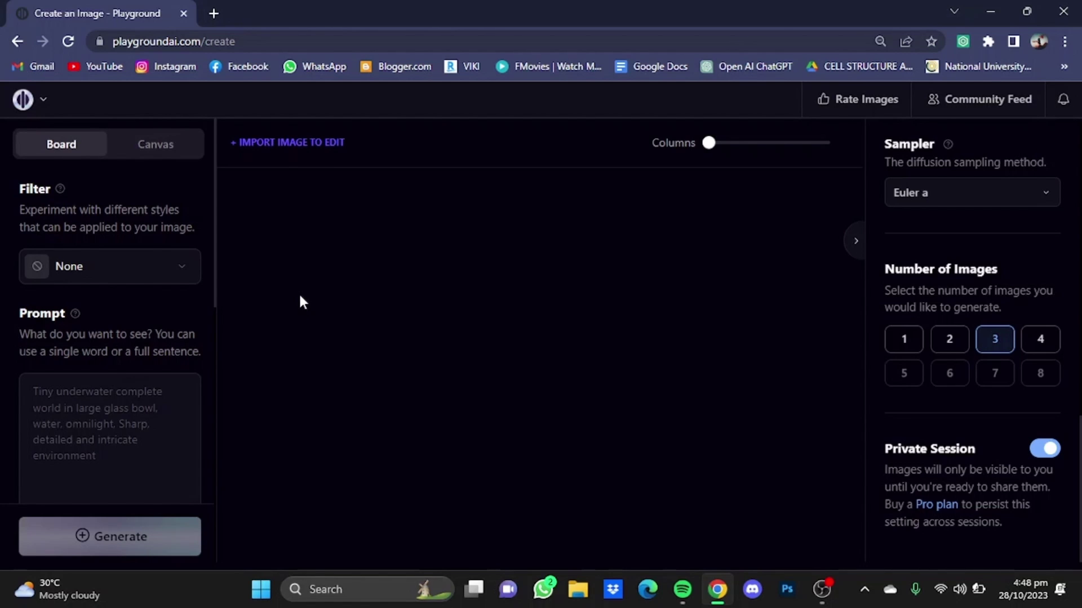
- Apply the Protogen Photorealism 5.3 filter and enter the prompt 'a dog playing with a ball in a playground'
{"action": "left_click", "coordinate": [165, 278]}
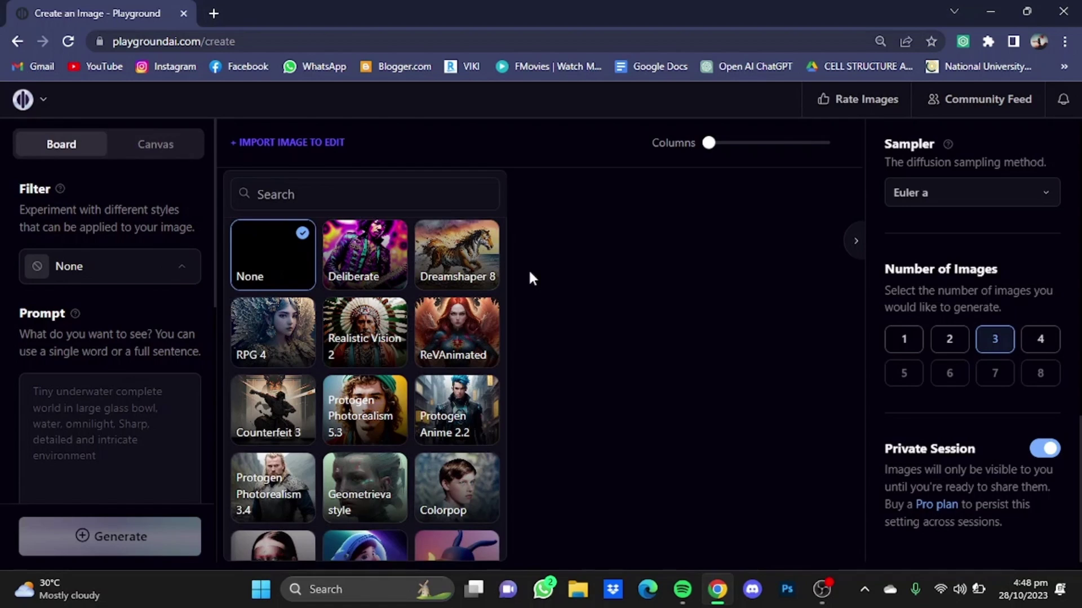
{"action": "left_click", "coordinate": [373, 422]}
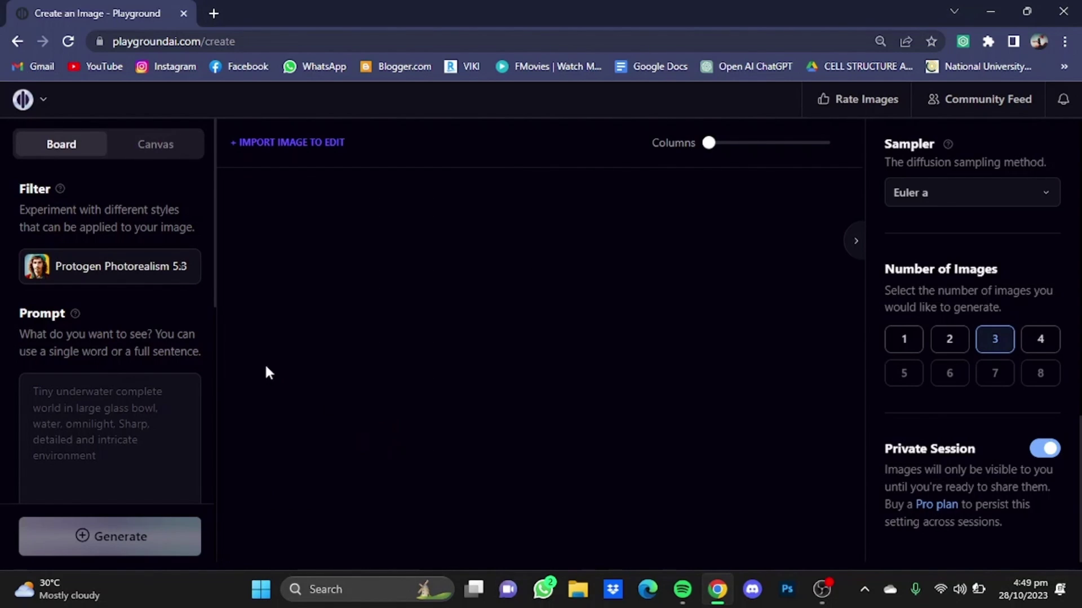
{"action": "left_click", "coordinate": [93, 392]}
{"action": "type", "text": "a d"}
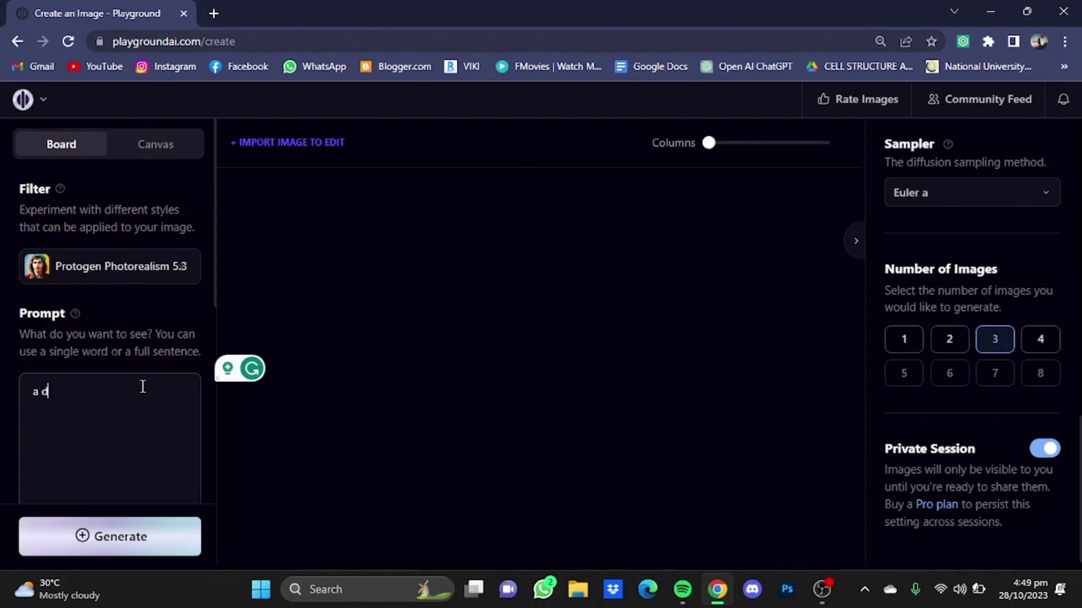
{"action": "type", "text": "og playi"}
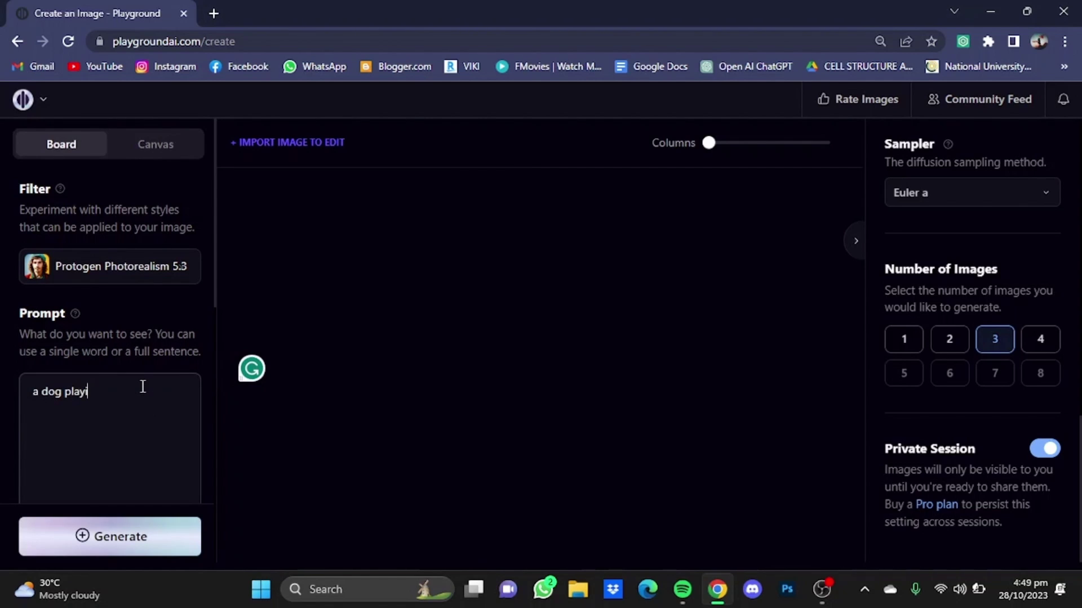
{"action": "type", "text": "ng with"}
{"action": "type", "text": " a ball in"}
{"action": "type", "text": " a playgro"}
{"action": "type", "text": "und"}
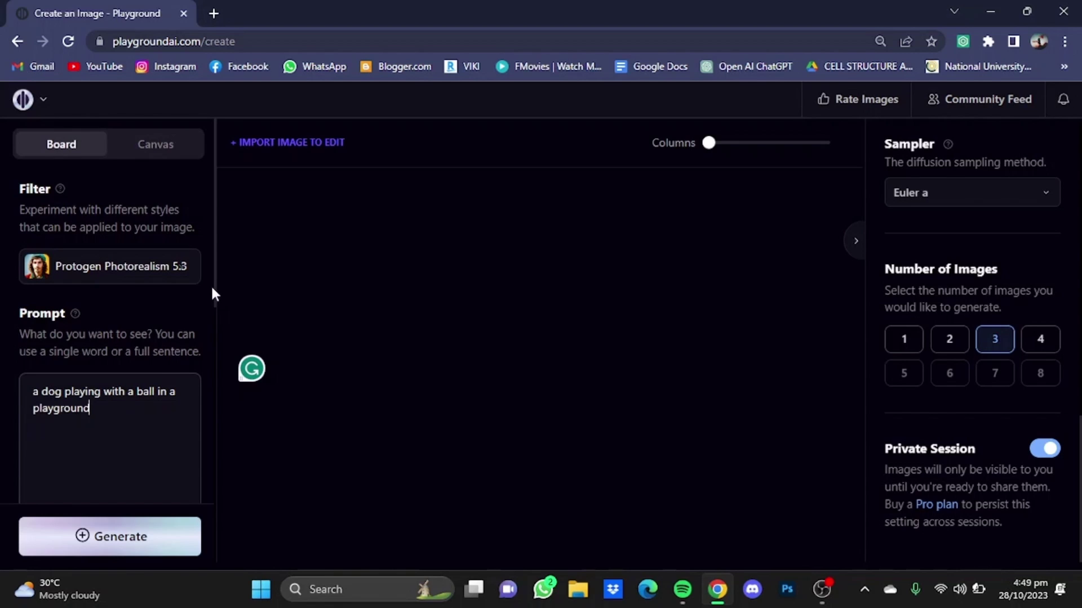
{"action": "left_click_drag", "start_coordinate": [214, 291], "coordinate": [215, 404]}
{"action": "scroll", "coordinate": [162, 342], "scroll_direction": "down", "scroll_amount": 1}
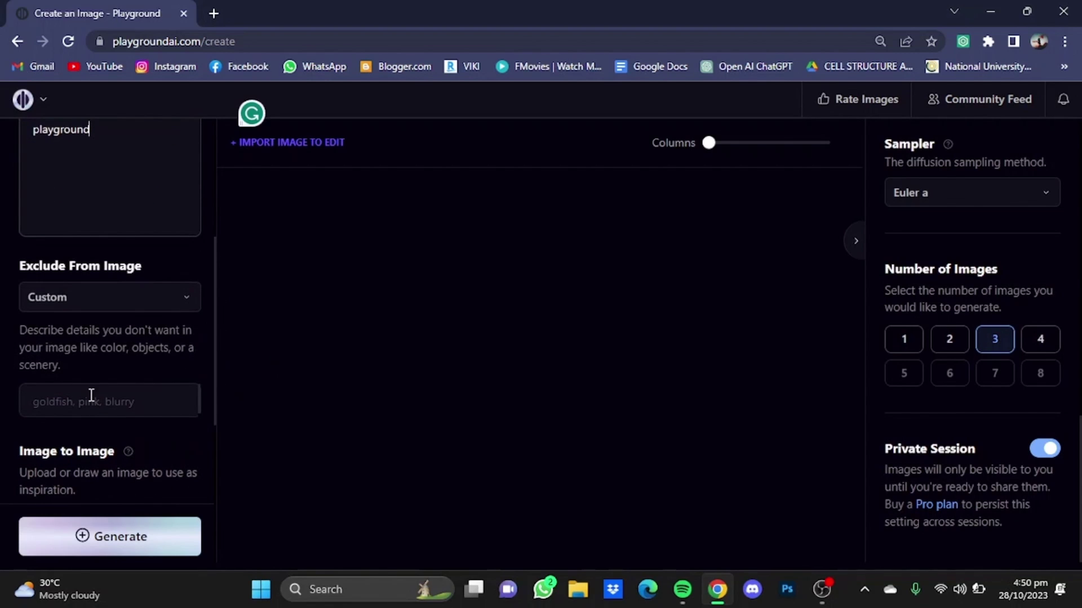
- Generate three photorealistic dog-with-ball images and bring up the first image's actions
{"action": "left_click", "coordinate": [137, 538]}
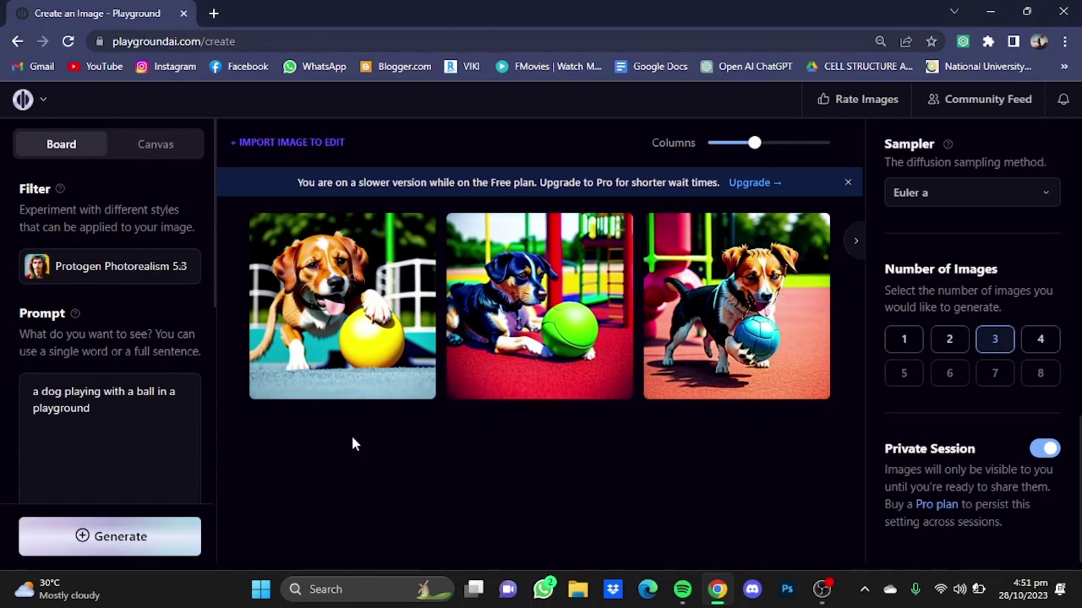
{"action": "mouse_move", "coordinate": [343, 306]}
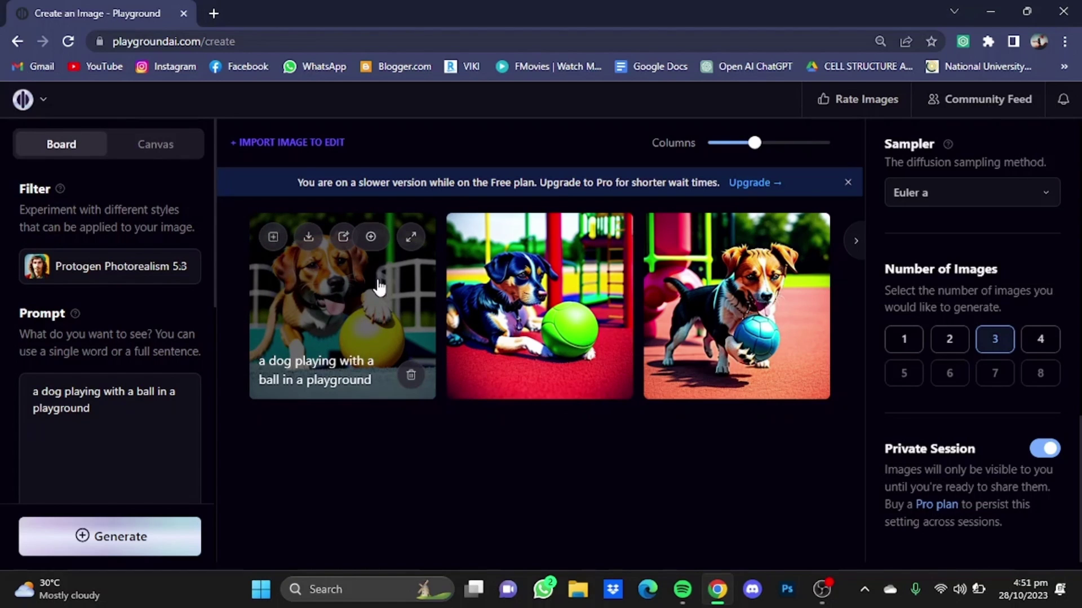
{"action": "left_click", "coordinate": [371, 239]}
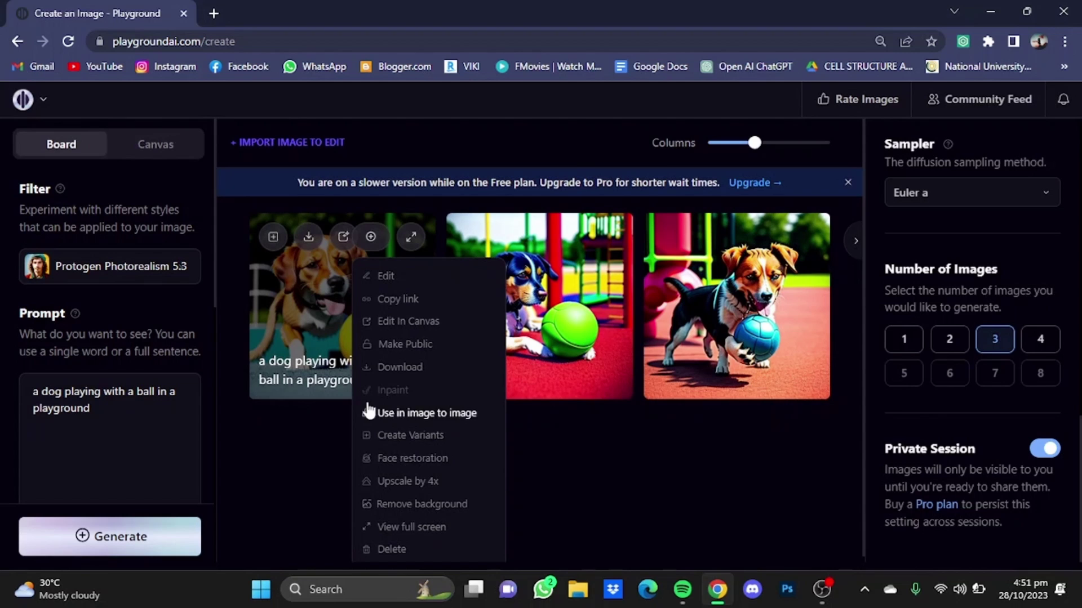
- Create variants of the first dog image, then upscale the third image by 4x
{"action": "left_click", "coordinate": [408, 431]}
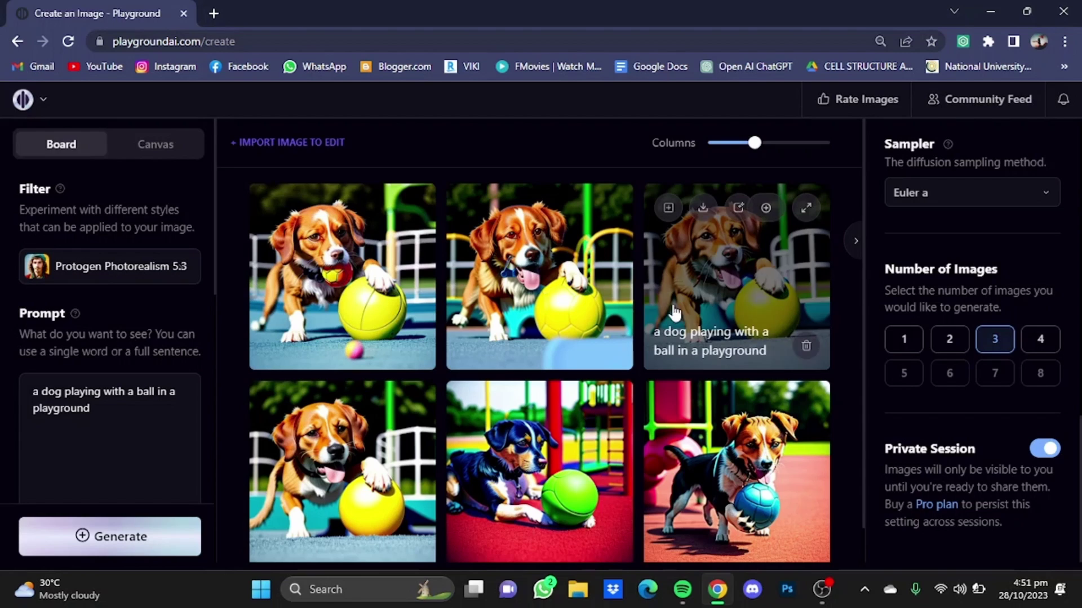
{"action": "mouse_move", "coordinate": [737, 276]}
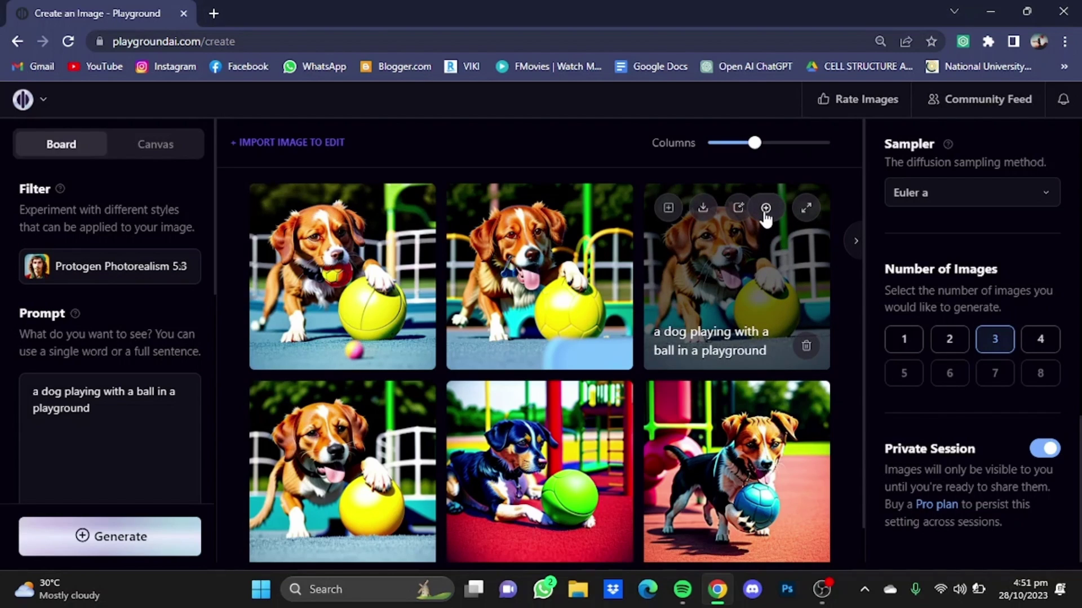
{"action": "left_click", "coordinate": [766, 209]}
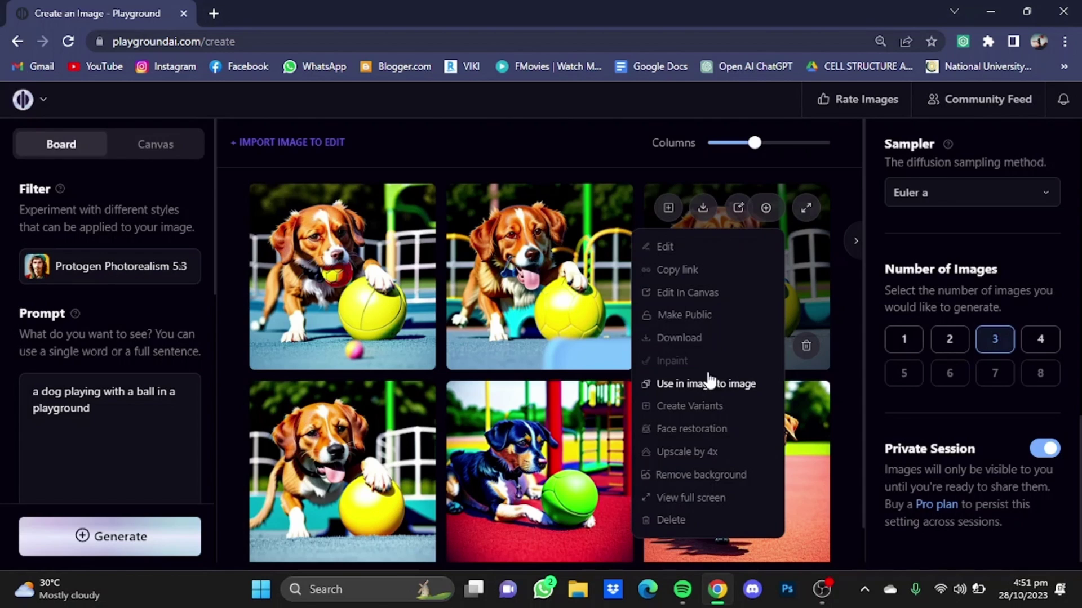
{"action": "left_click", "coordinate": [696, 451]}
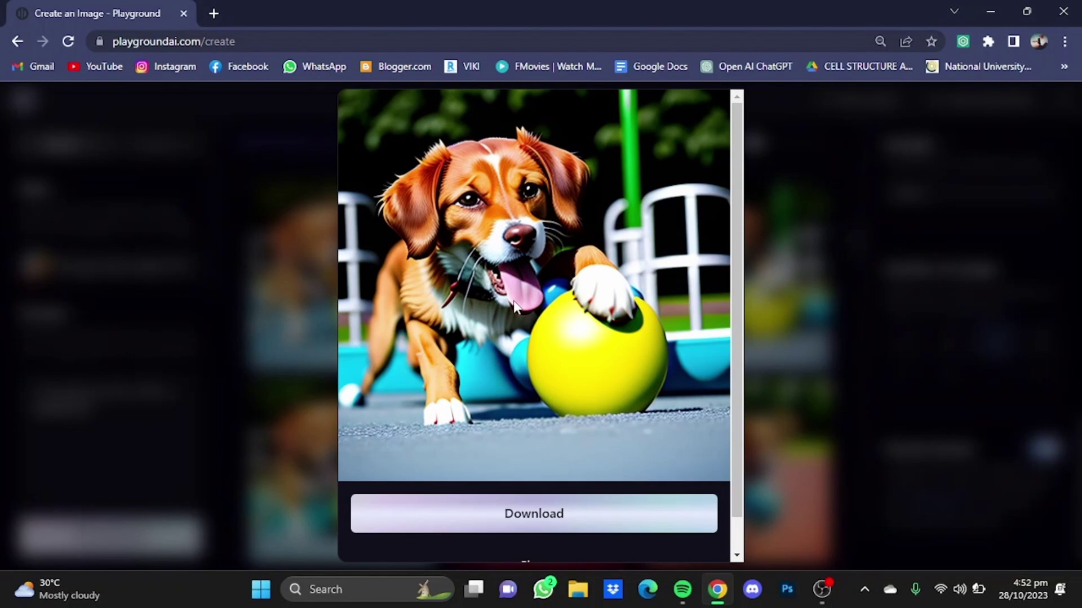
{"action": "scroll", "coordinate": [740, 242], "scroll_direction": "down", "scroll_amount": 2}
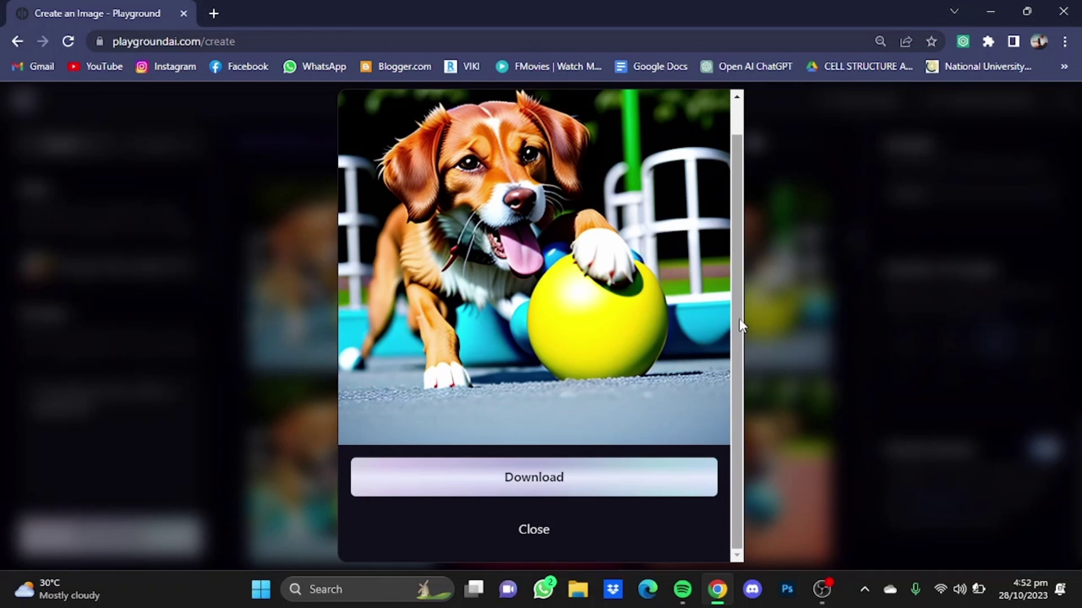
- Close the upscale preview and upload the Desktop photo 'woman 2' as the image-to-image reference
{"action": "left_click", "coordinate": [525, 551]}
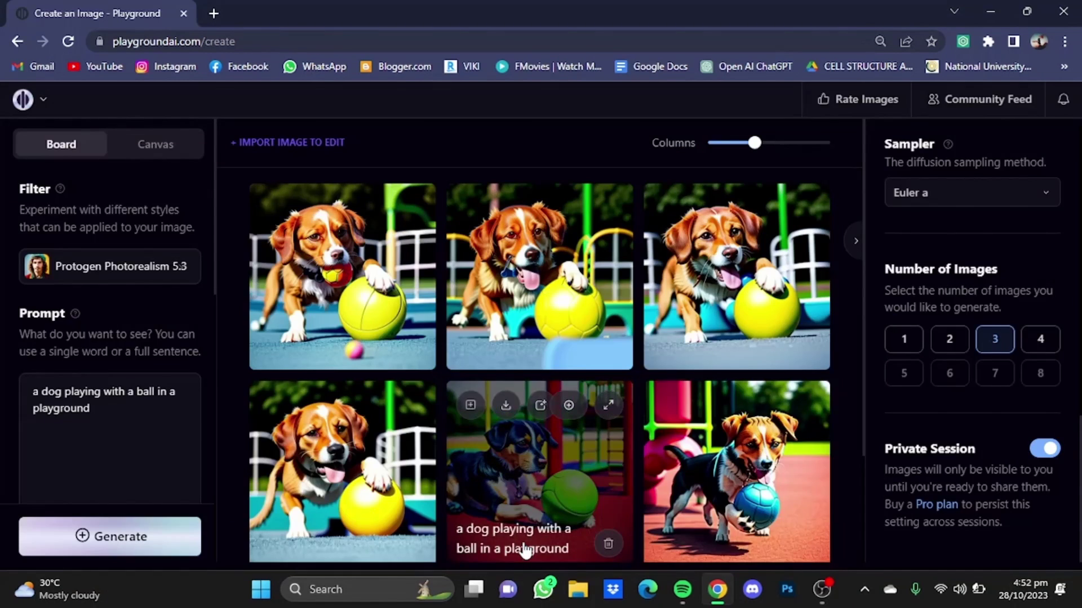
{"action": "scroll", "coordinate": [177, 483], "scroll_direction": "down", "scroll_amount": 5}
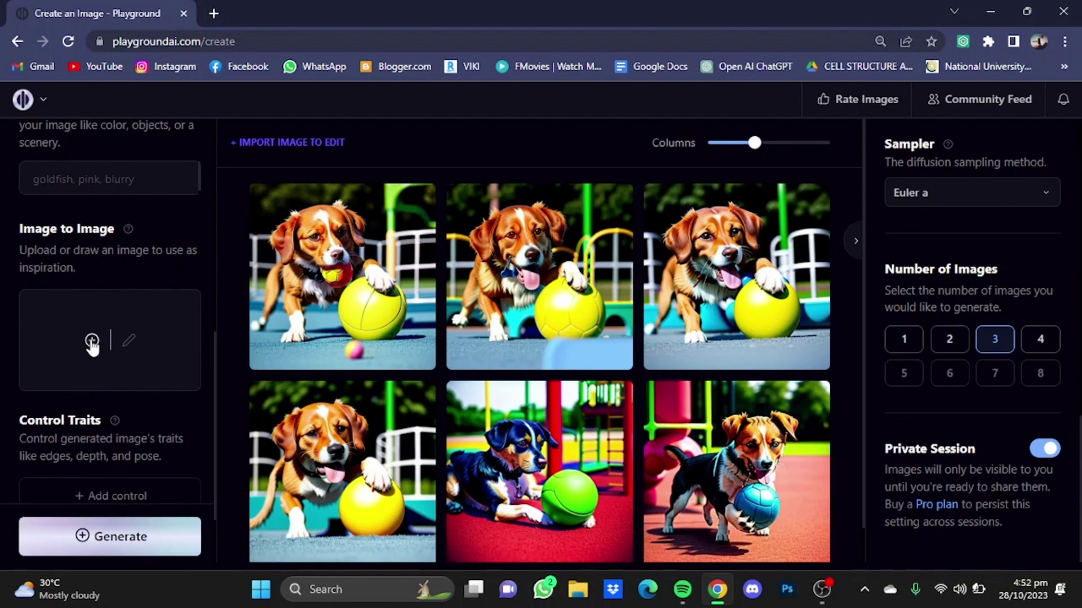
{"action": "left_click", "coordinate": [91, 342]}
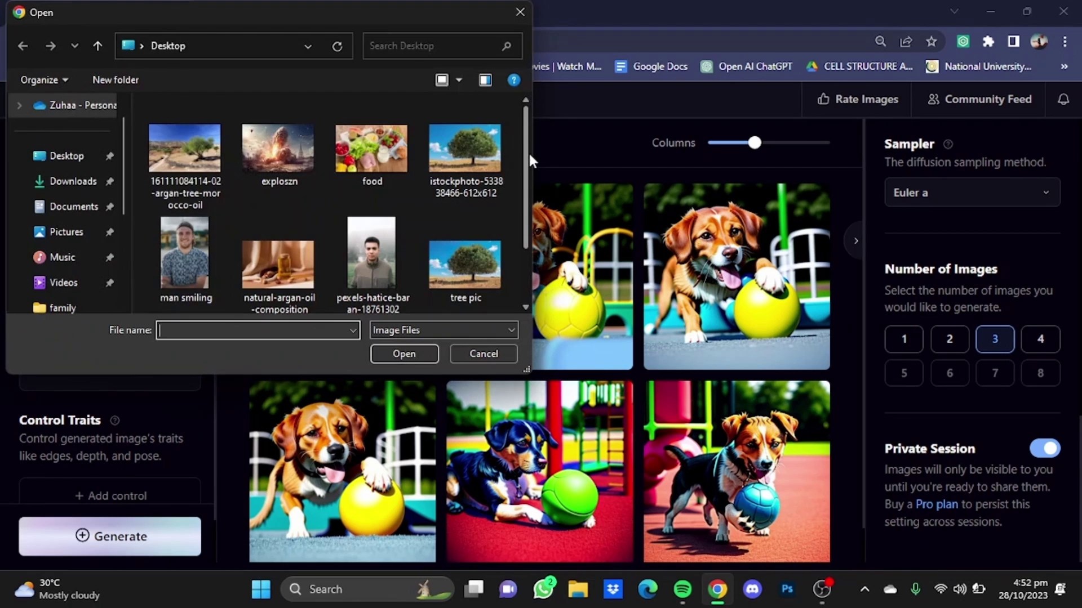
{"action": "left_click_drag", "start_coordinate": [529, 151], "coordinate": [519, 204]}
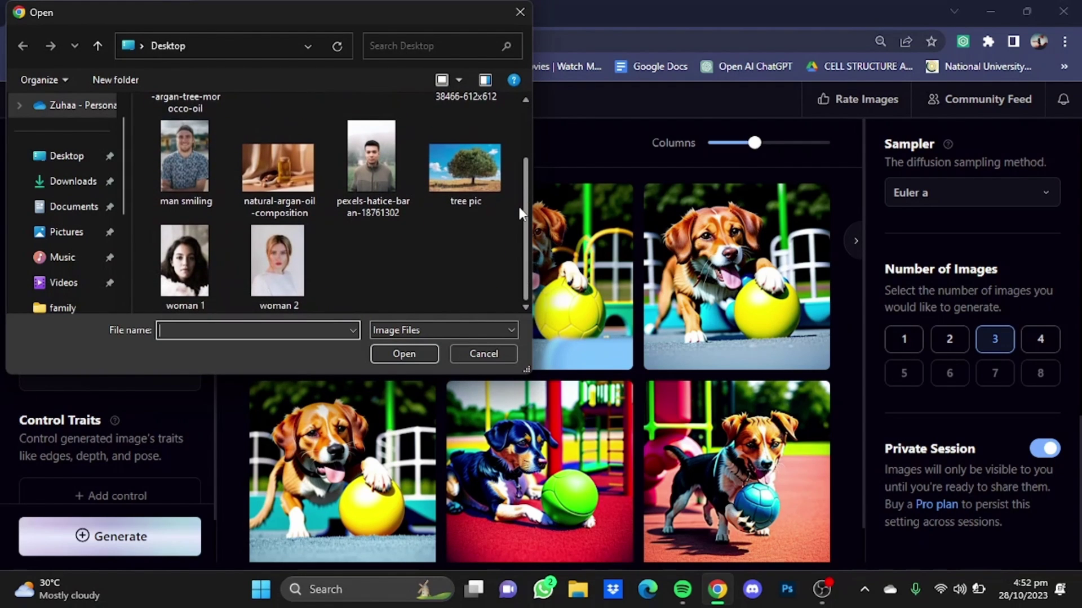
{"action": "left_click", "coordinate": [305, 256]}
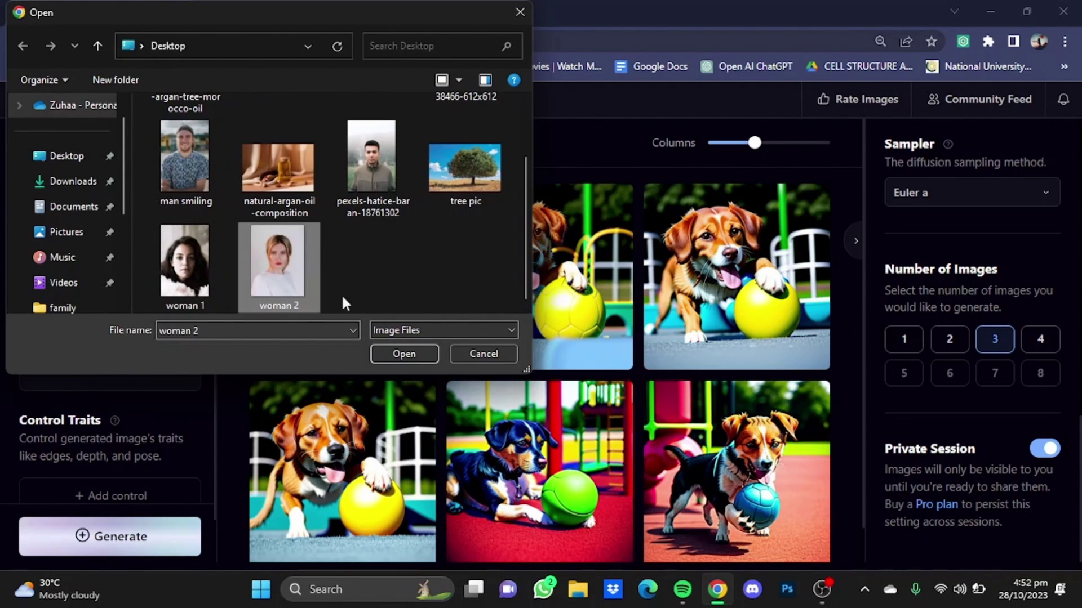
{"action": "left_click", "coordinate": [402, 359]}
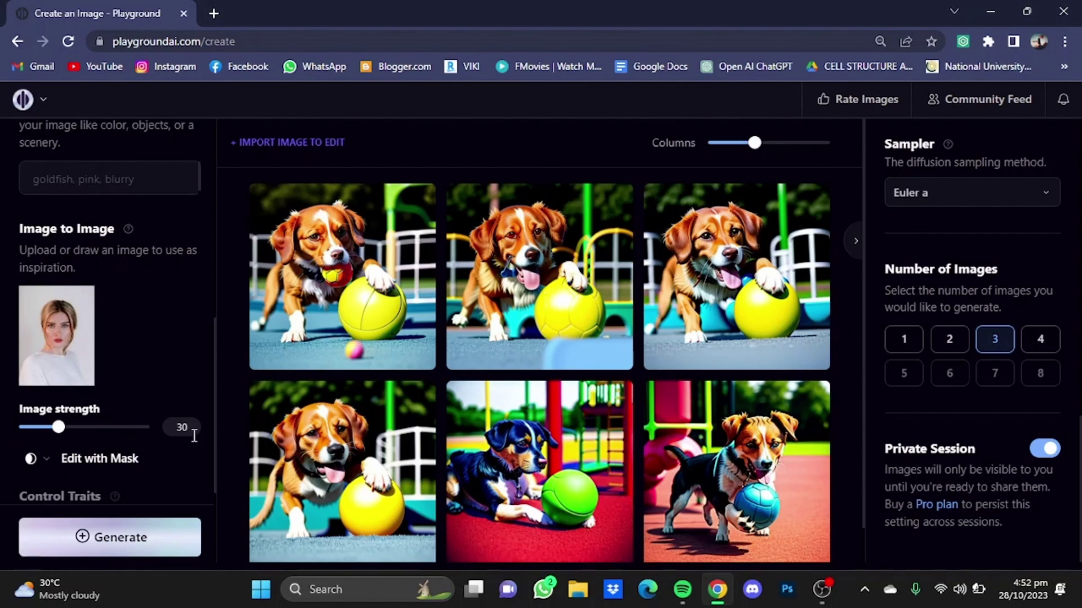
{"action": "scroll", "coordinate": [172, 433], "scroll_direction": "up", "scroll_amount": 5}
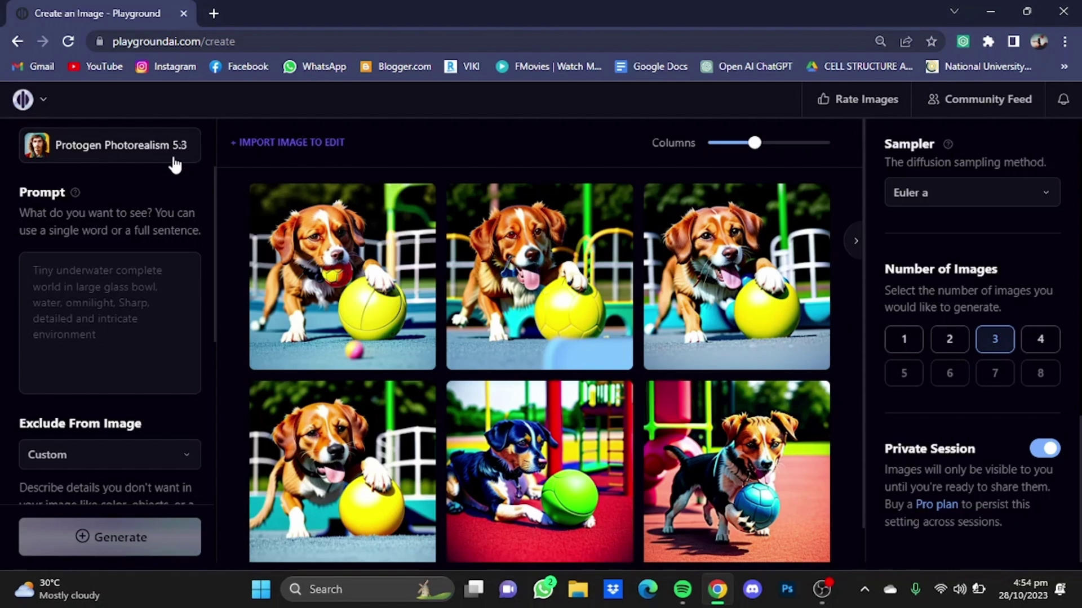
- Switch the model to Realistic Vision 2 and generate from the prompt 'make her wear glasses'
{"action": "left_click", "coordinate": [175, 164]}
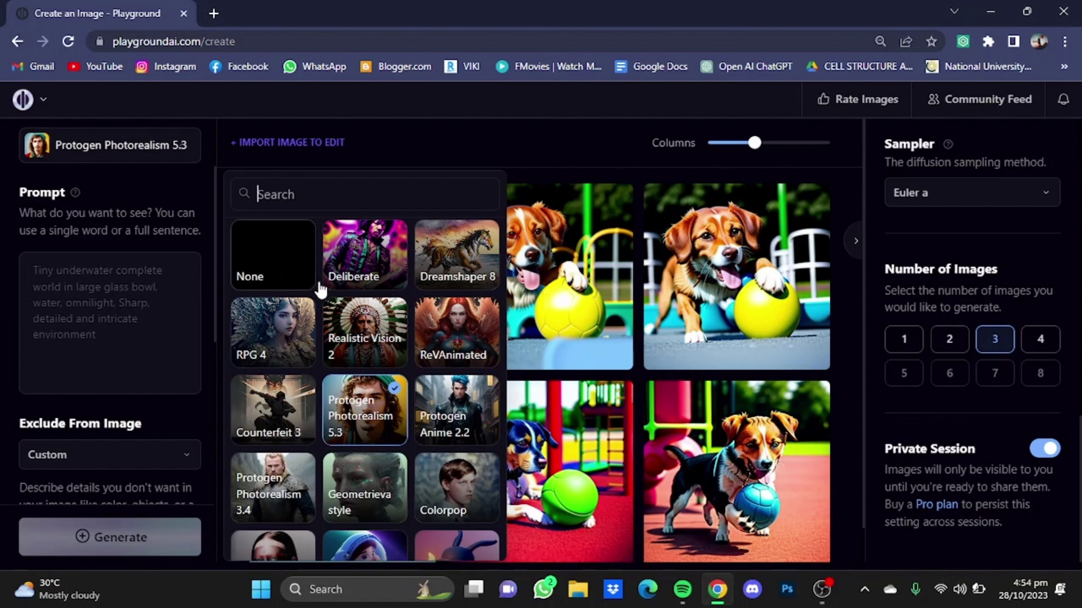
{"action": "left_click", "coordinate": [362, 351]}
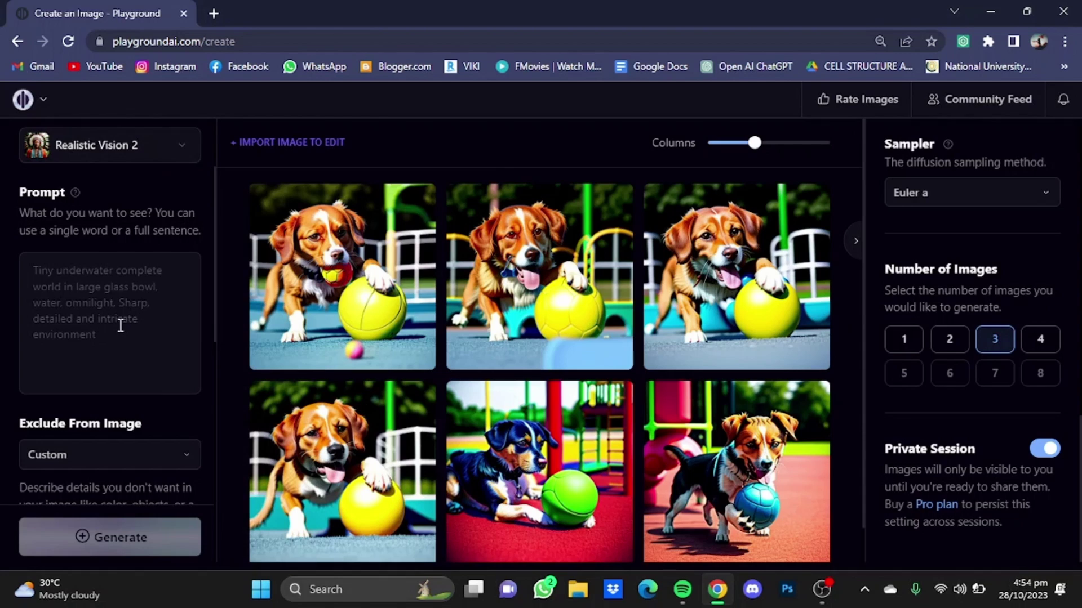
{"action": "left_click", "coordinate": [94, 261]}
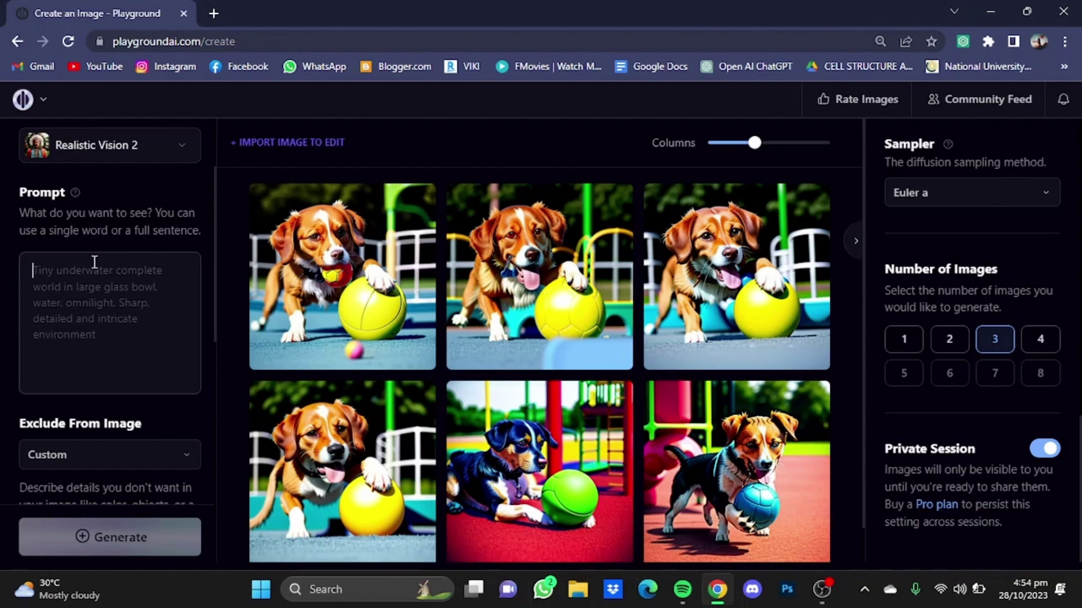
{"action": "type", "text": "make"}
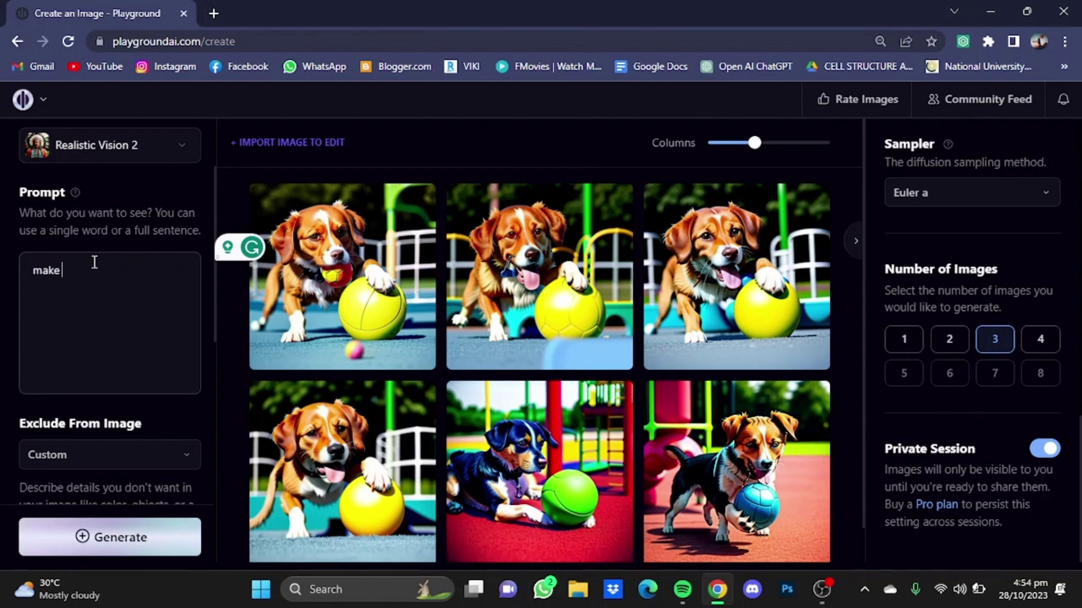
{"action": "type", "text": " her wear "}
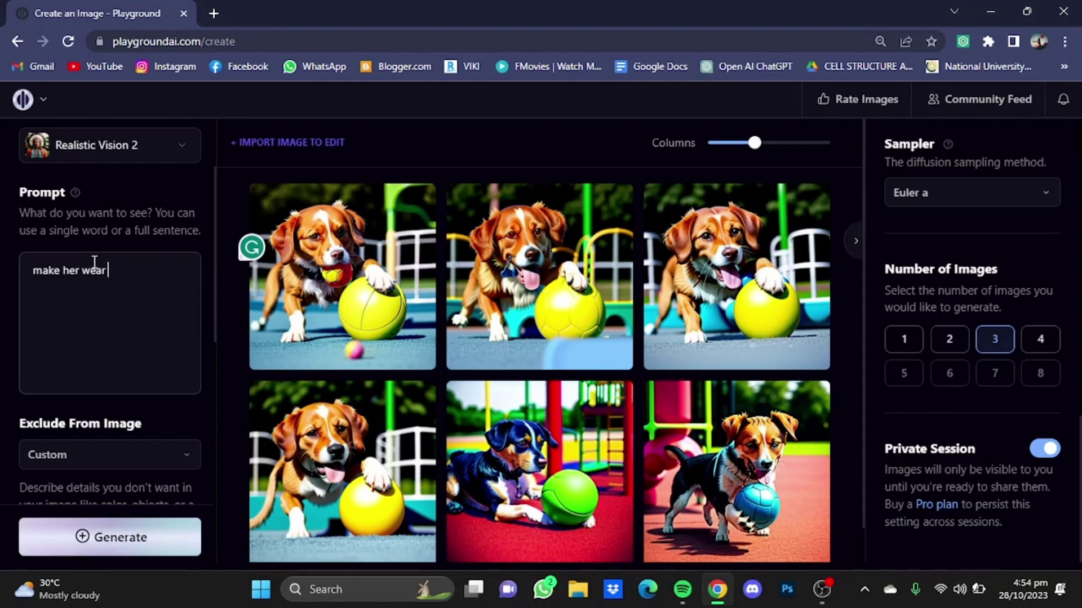
{"action": "type", "text": "glasses"}
{"action": "left_click", "coordinate": [127, 538]}
{"action": "scroll", "coordinate": [184, 464], "scroll_direction": "down", "scroll_amount": 5}
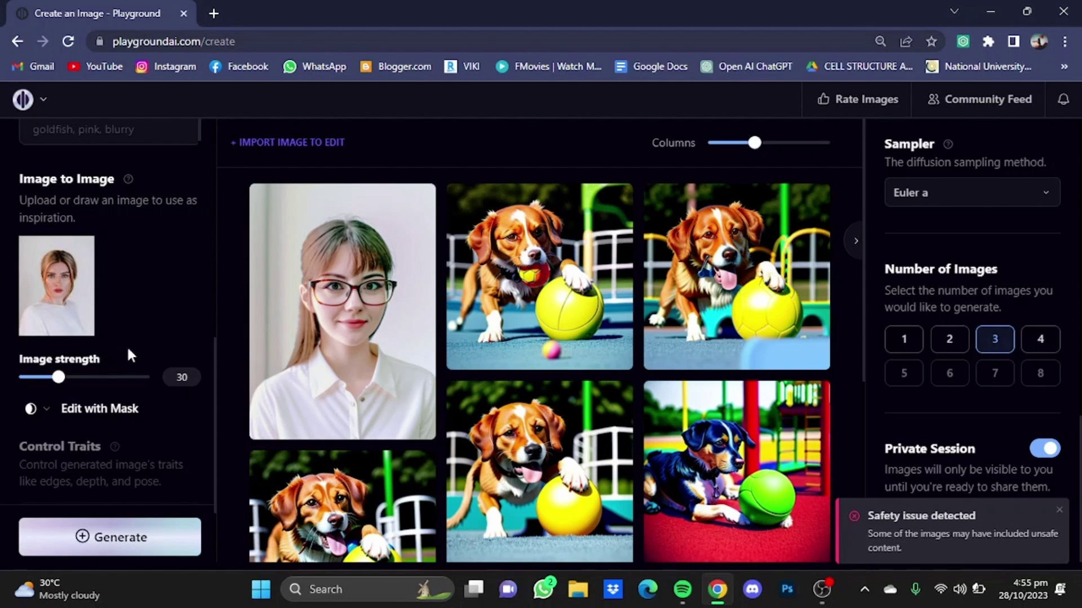
- Delete the dog images, raise image strength from 30 to 43, and regenerate the portraits
{"action": "mouse_move", "coordinate": [540, 276]}
{"action": "left_click", "coordinate": [611, 348]}
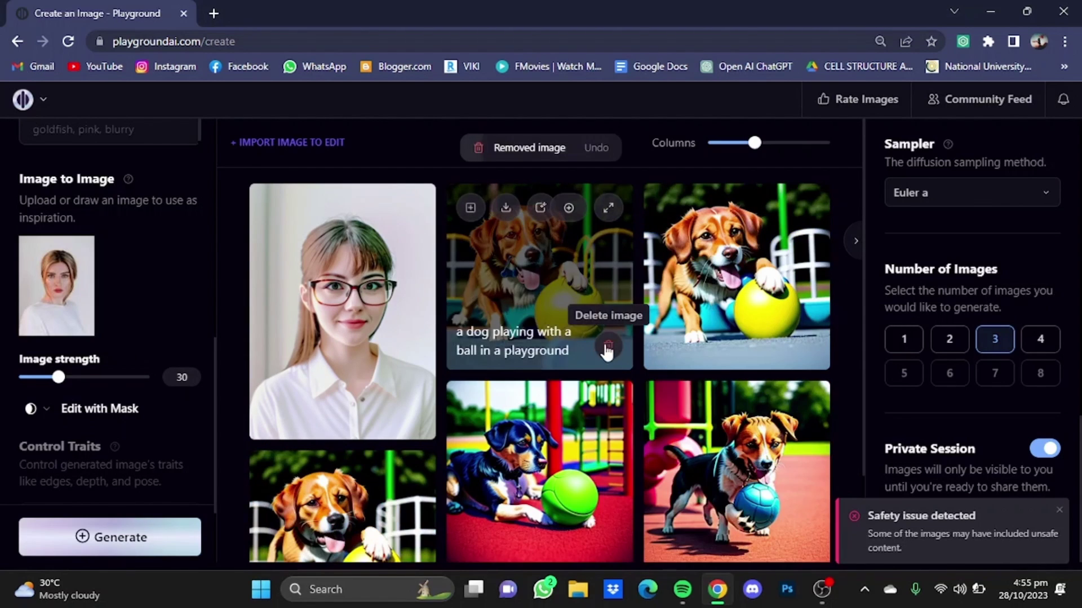
{"action": "left_click", "coordinate": [603, 350]}
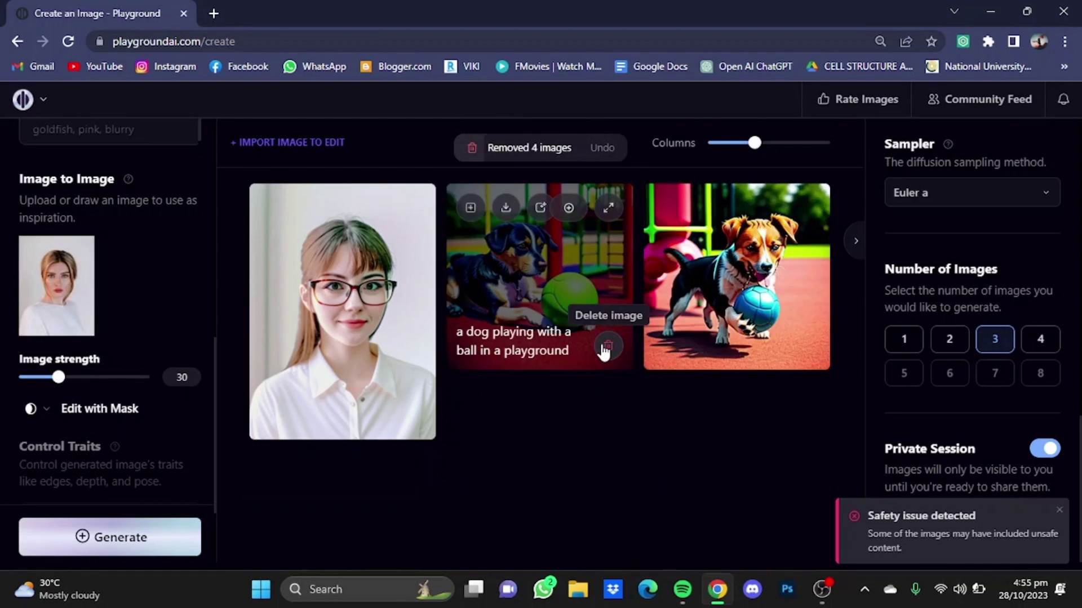
{"action": "left_click", "coordinate": [603, 348]}
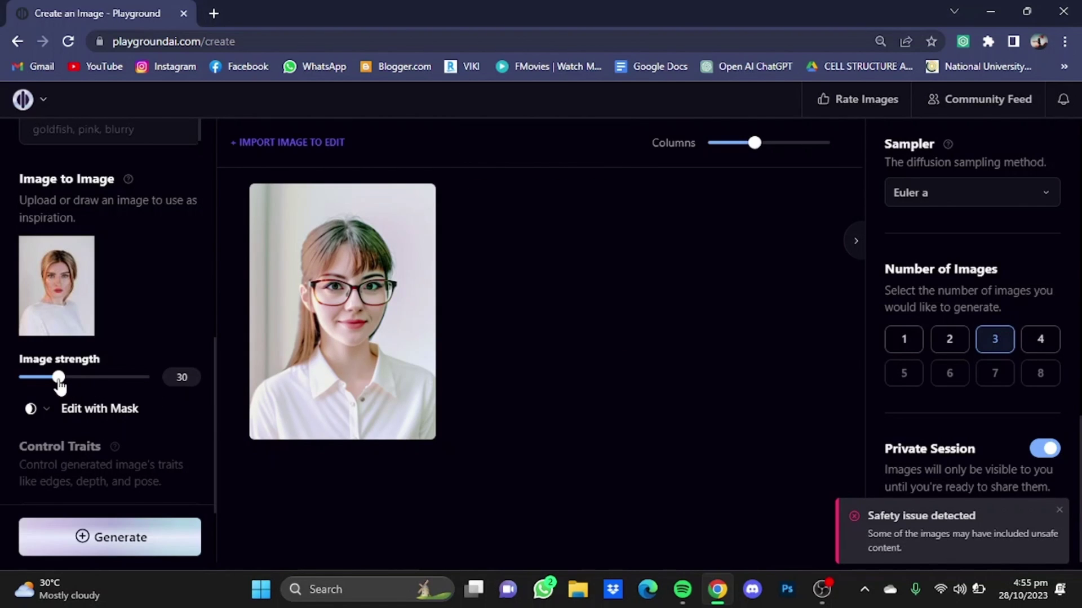
{"action": "left_click_drag", "start_coordinate": [59, 382], "coordinate": [76, 386]}
{"action": "left_click_drag", "start_coordinate": [214, 410], "coordinate": [191, 203]}
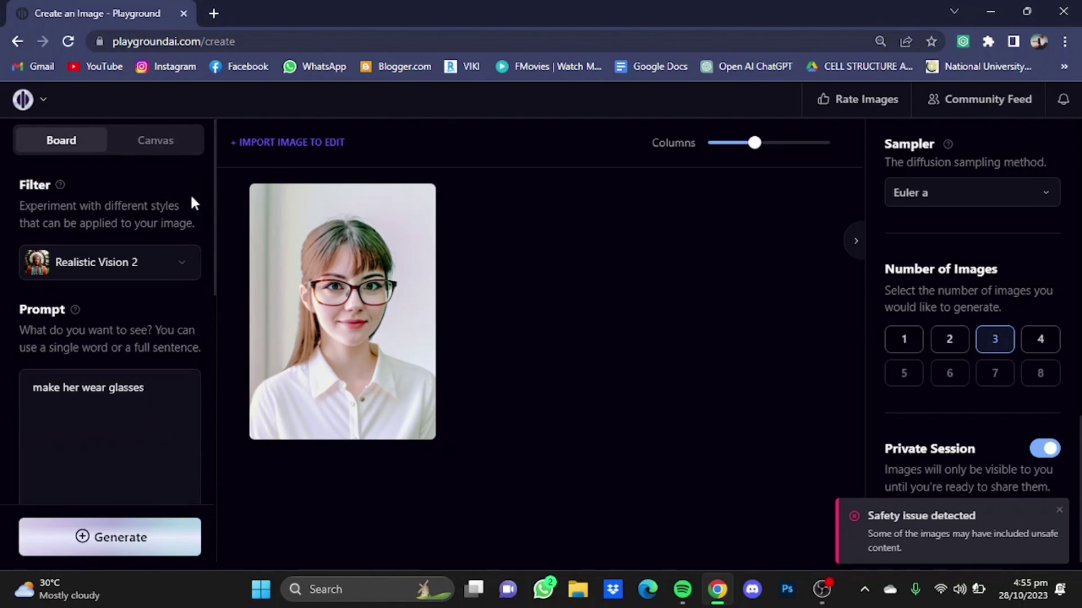
{"action": "left_click", "coordinate": [121, 545]}
{"action": "scroll", "coordinate": [149, 415], "scroll_direction": "down", "scroll_amount": 5}
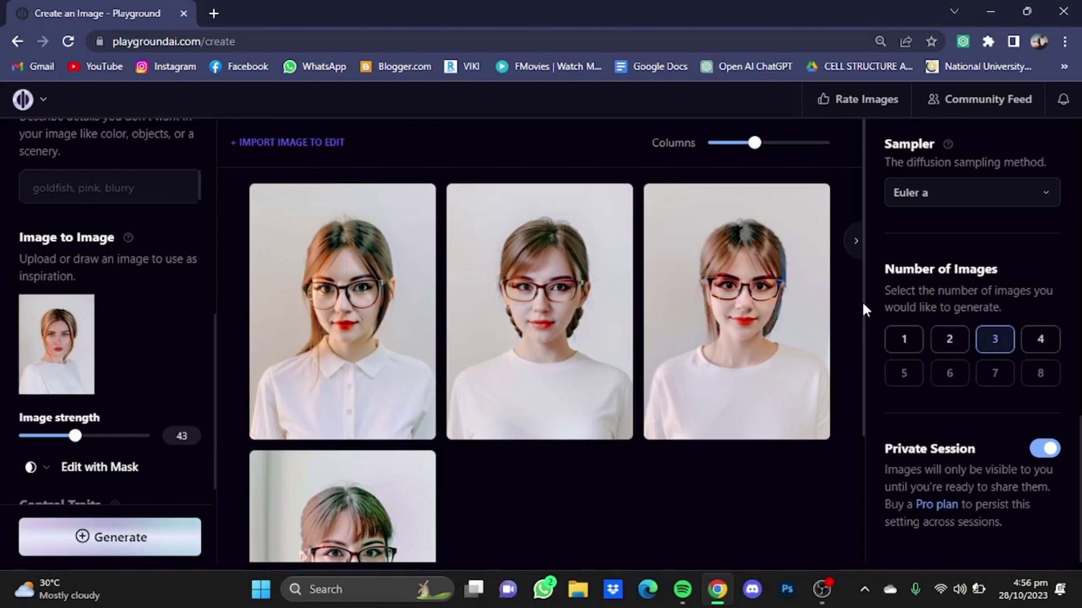
{"action": "left_click_drag", "start_coordinate": [862, 300], "coordinate": [861, 366]}
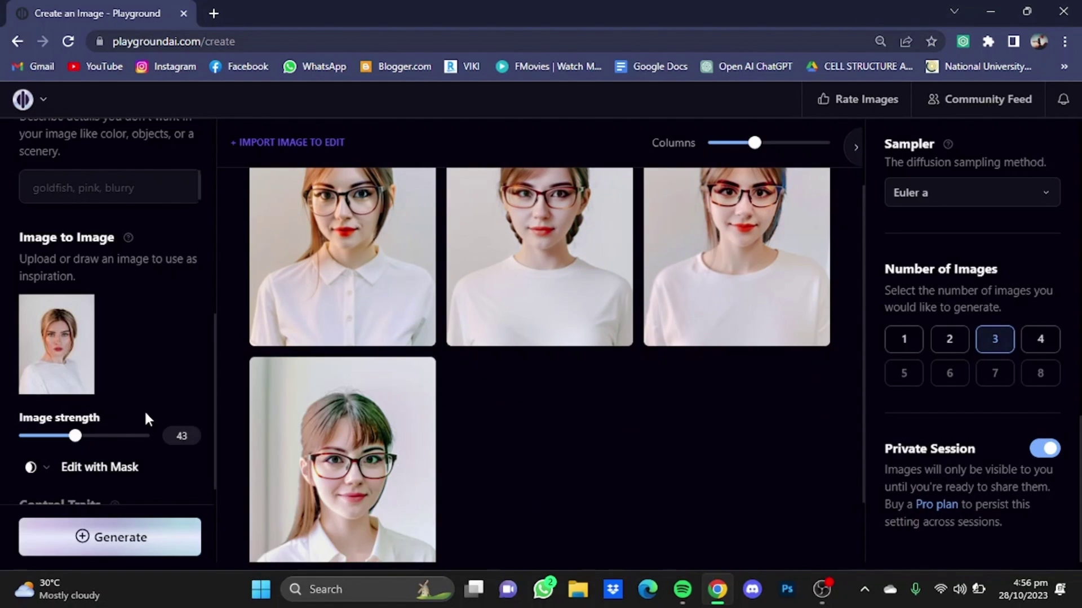
{"action": "scroll", "coordinate": [618, 450], "scroll_direction": "down", "scroll_amount": 1}
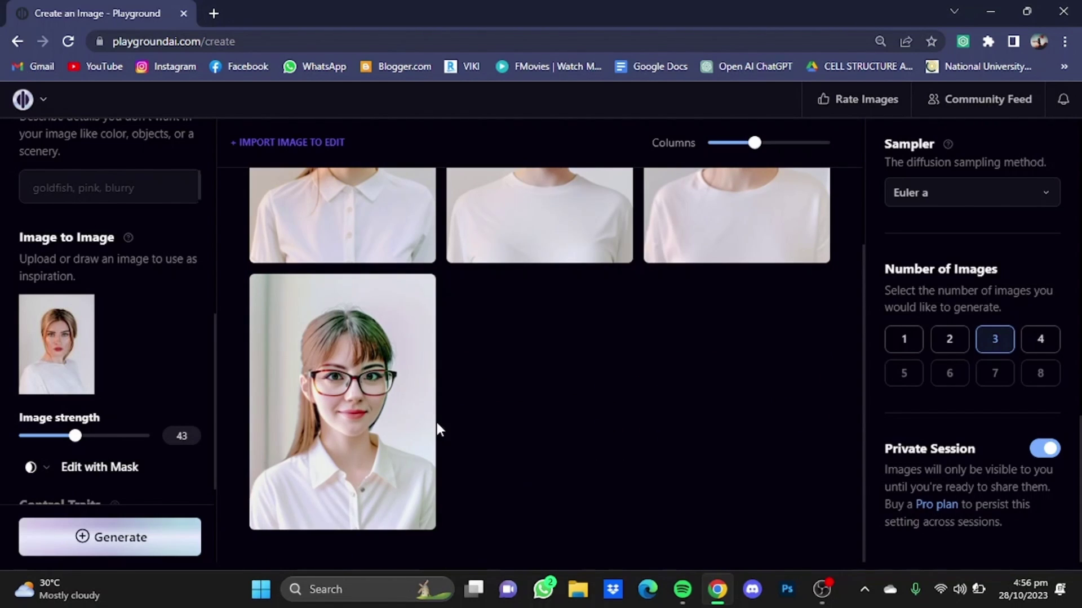
- Open the first glasses portrait in the edit view from its options menu
{"action": "mouse_move", "coordinate": [343, 401]}
{"action": "left_click", "coordinate": [370, 300]}
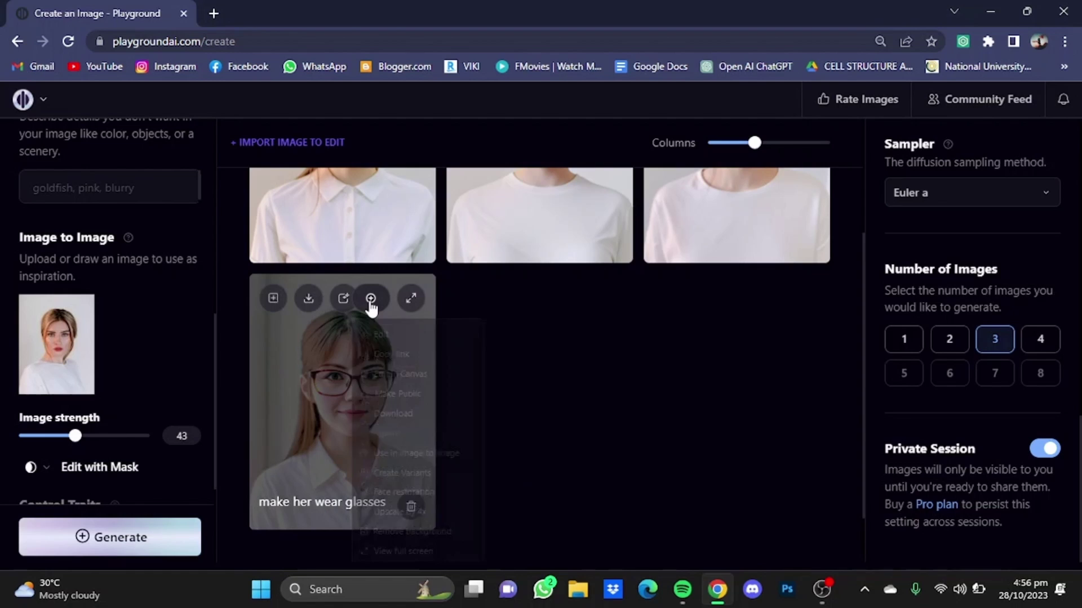
{"action": "left_click", "coordinate": [379, 339]}
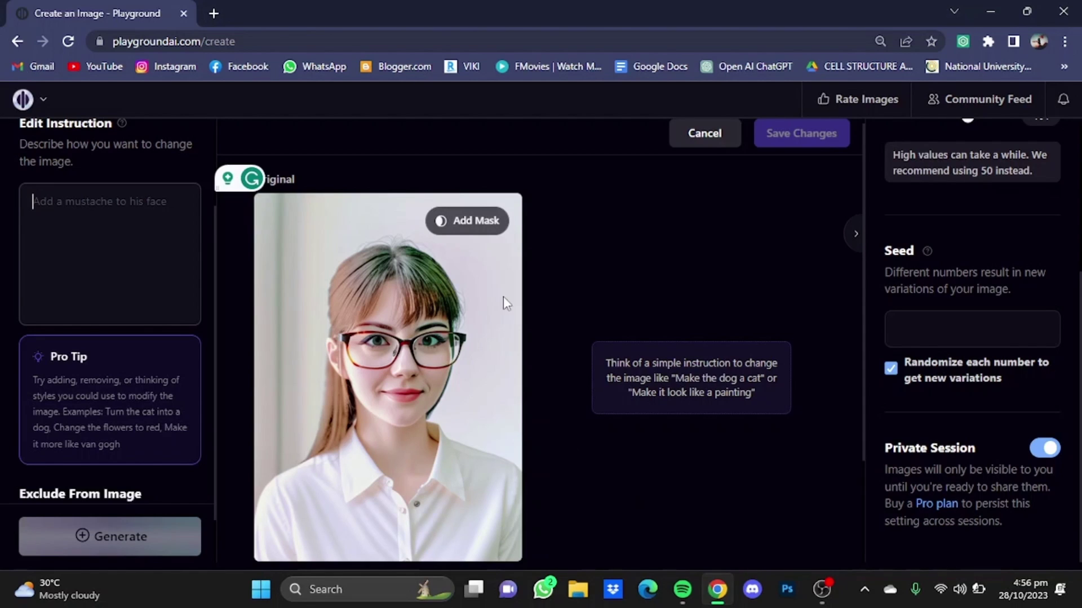
- Paint a mask over the woman's chin and neck in the portrait
{"action": "left_click", "coordinate": [466, 223]}
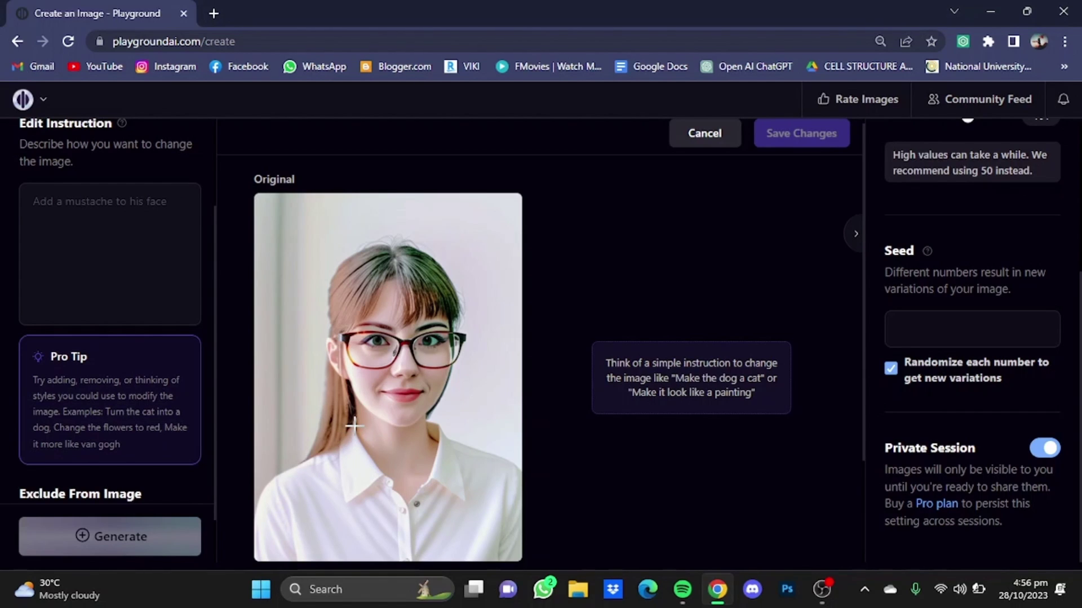
{"action": "mouse_move", "coordinate": [354, 425]}
{"action": "left_mouse_down"}
{"action": "mouse_move", "coordinate": [412, 450]}
{"action": "mouse_move", "coordinate": [426, 442]}
{"action": "left_mouse_up"}
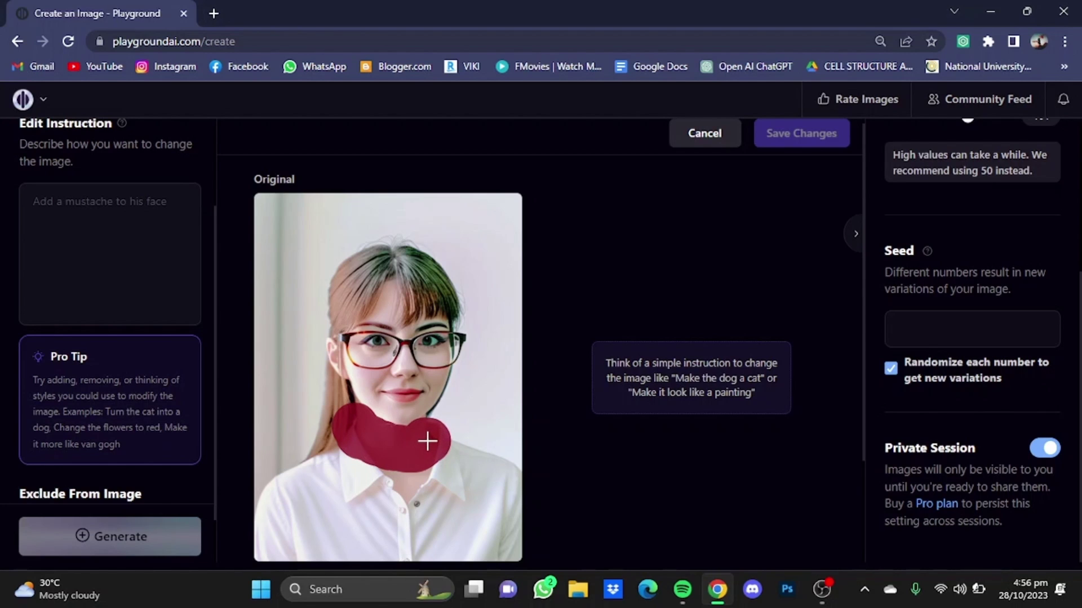
{"action": "scroll", "coordinate": [864, 371], "scroll_direction": "down", "scroll_amount": 2}
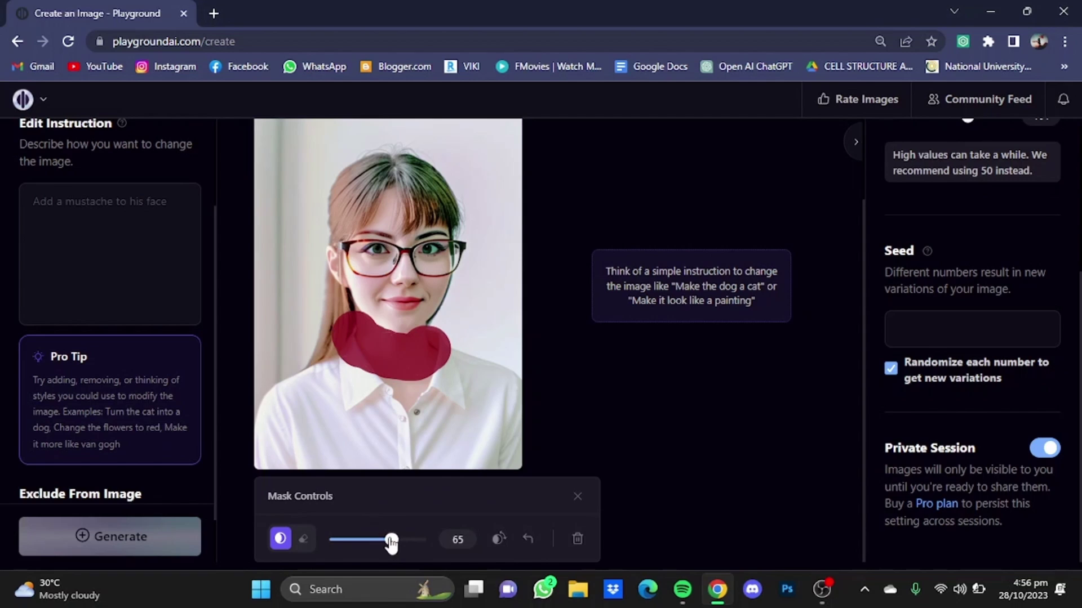
- Generate the masked edit with the instruction 'a necklace'
{"action": "left_click", "coordinate": [127, 215]}
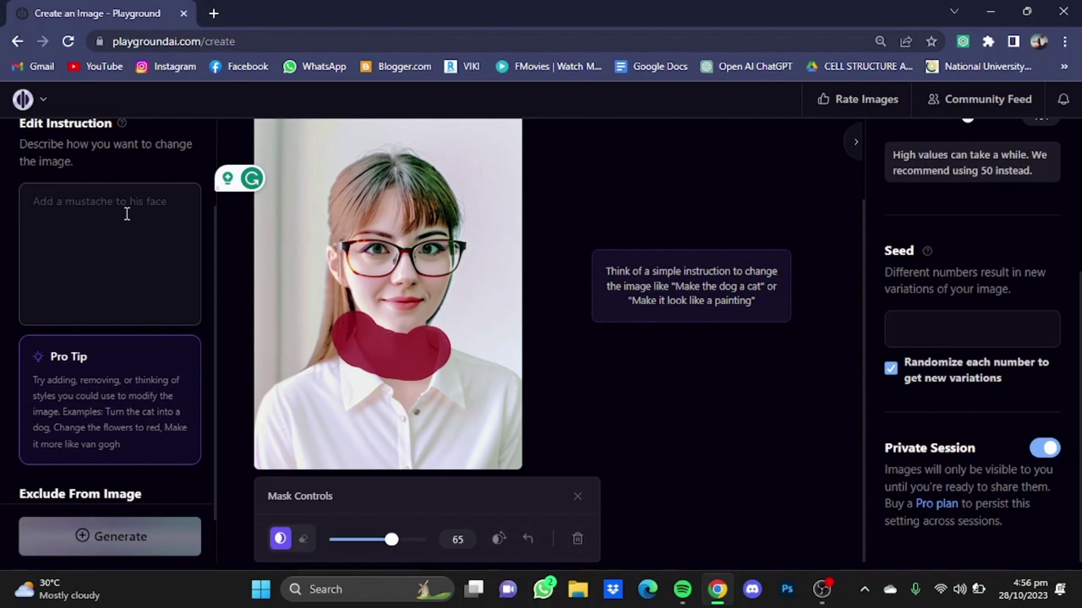
{"action": "type", "text": "a neck"}
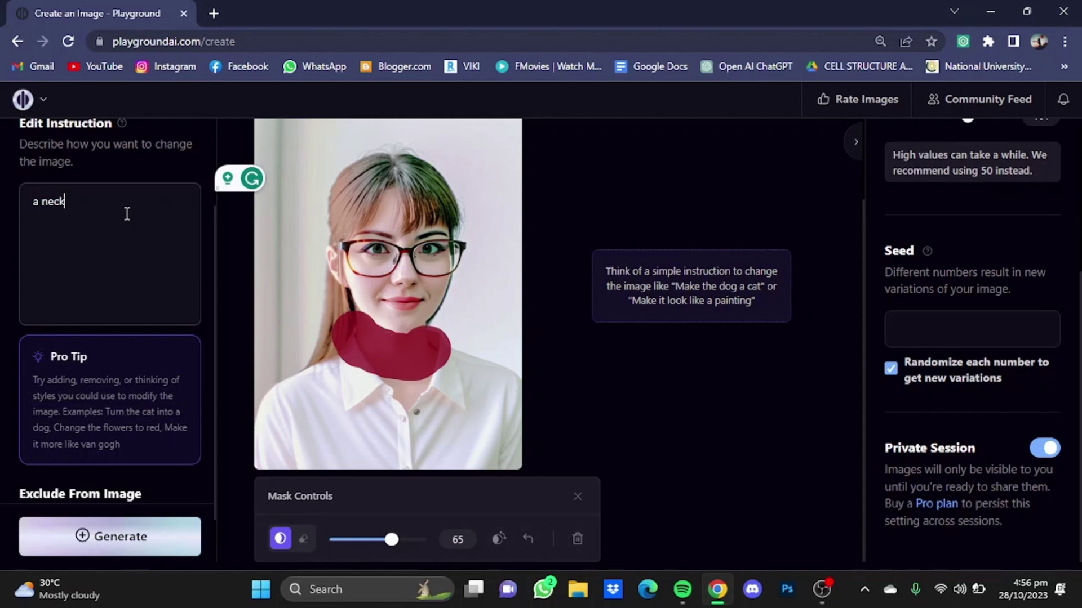
{"action": "type", "text": "lace"}
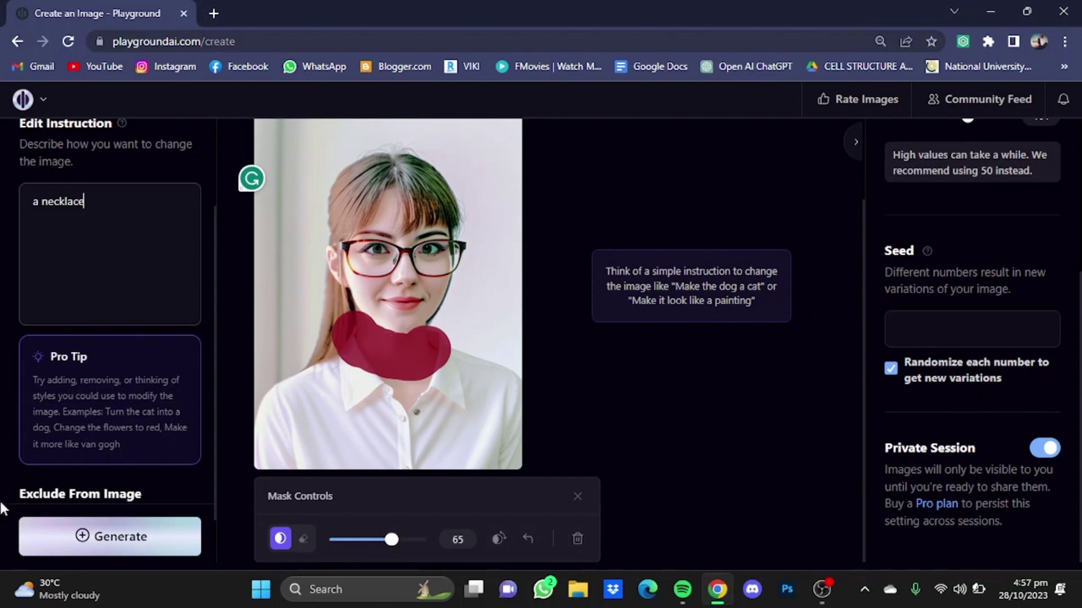
{"action": "left_click", "coordinate": [79, 536]}
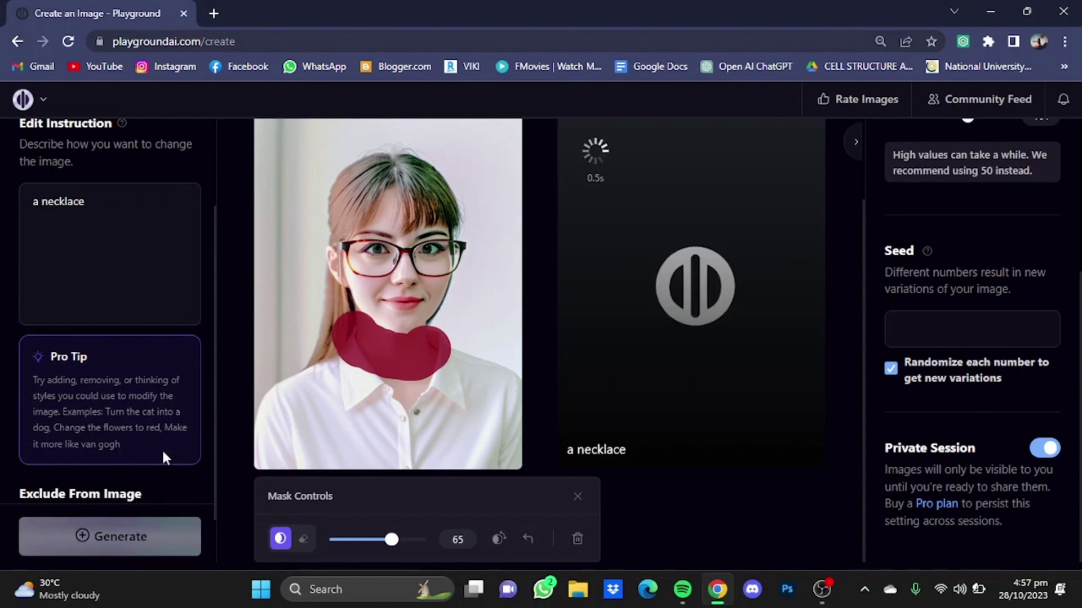